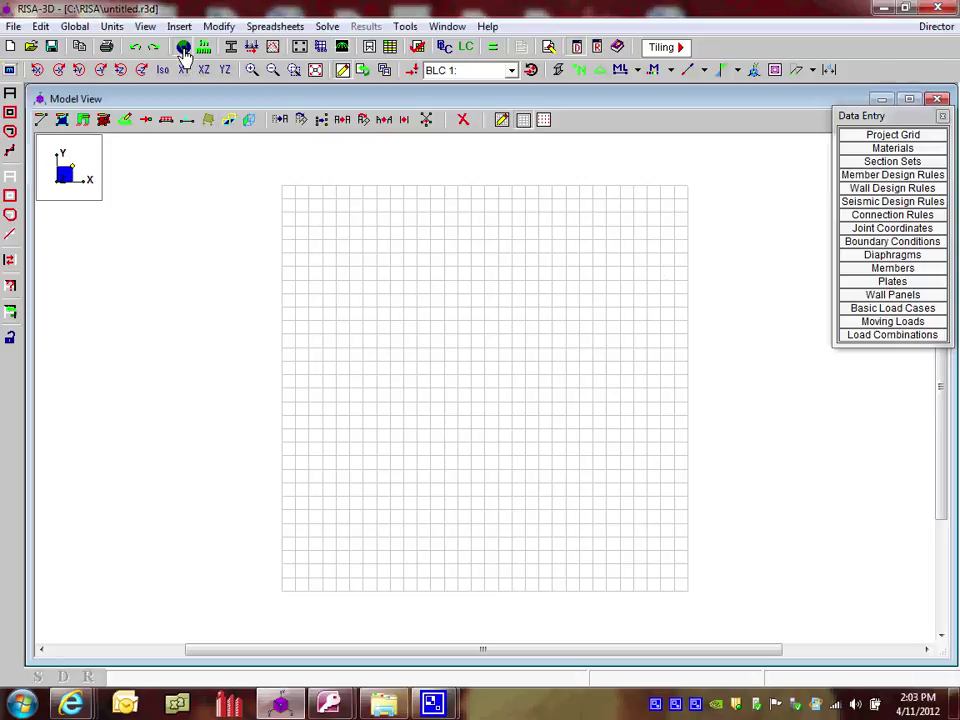
- In Global Parameters, confirm AF&PA NDS-05/08: ASD as the wood design code and accept the settings
click(183, 52)
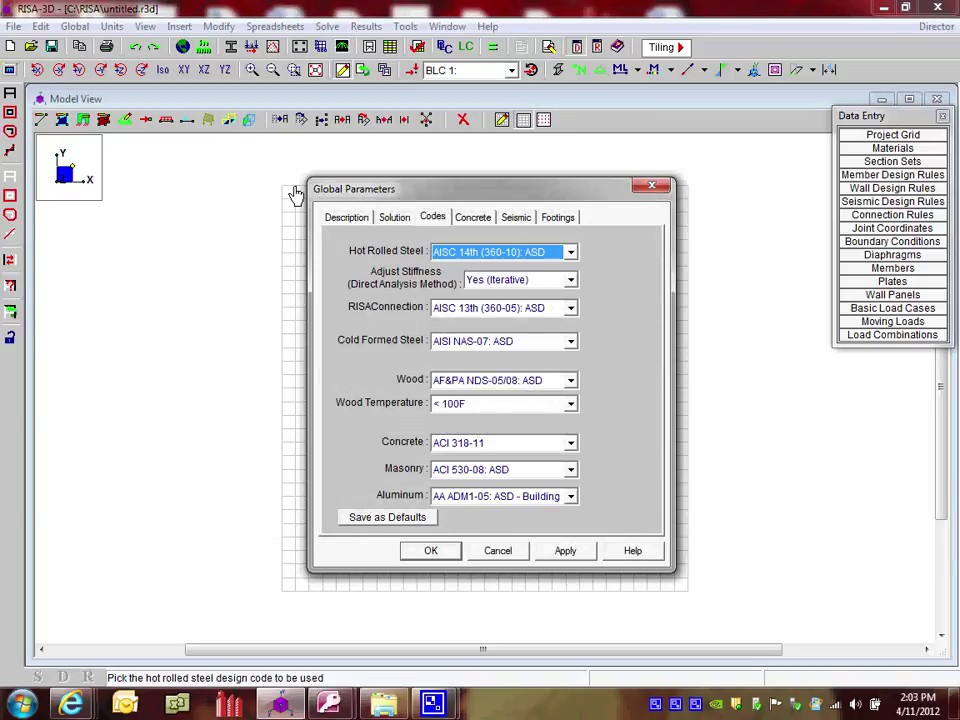
click(350, 219)
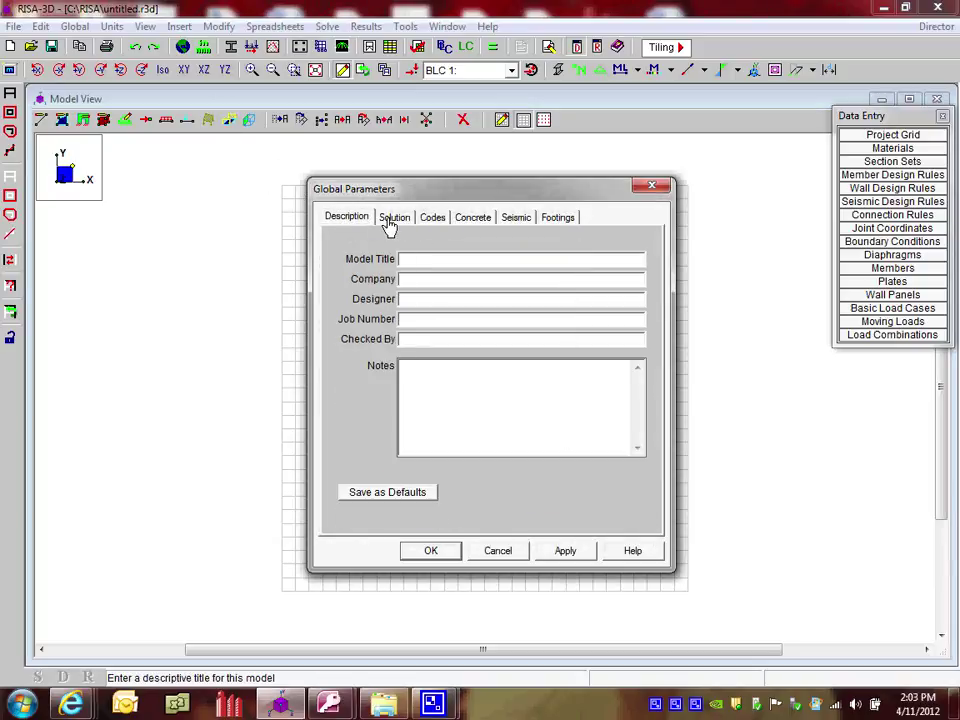
click(391, 223)
click(431, 220)
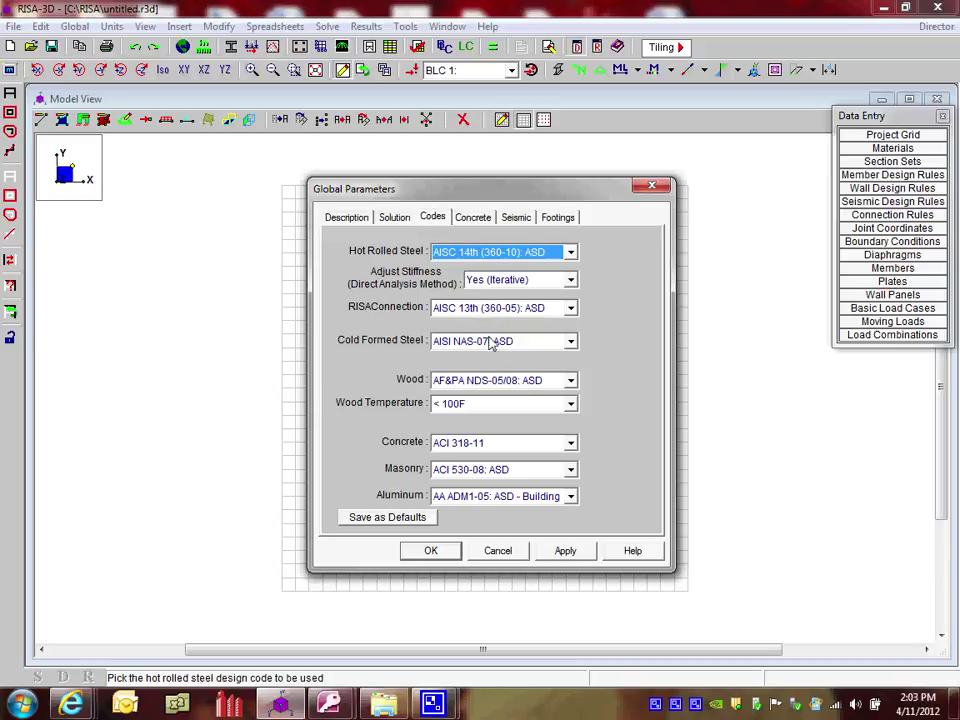
click(494, 383)
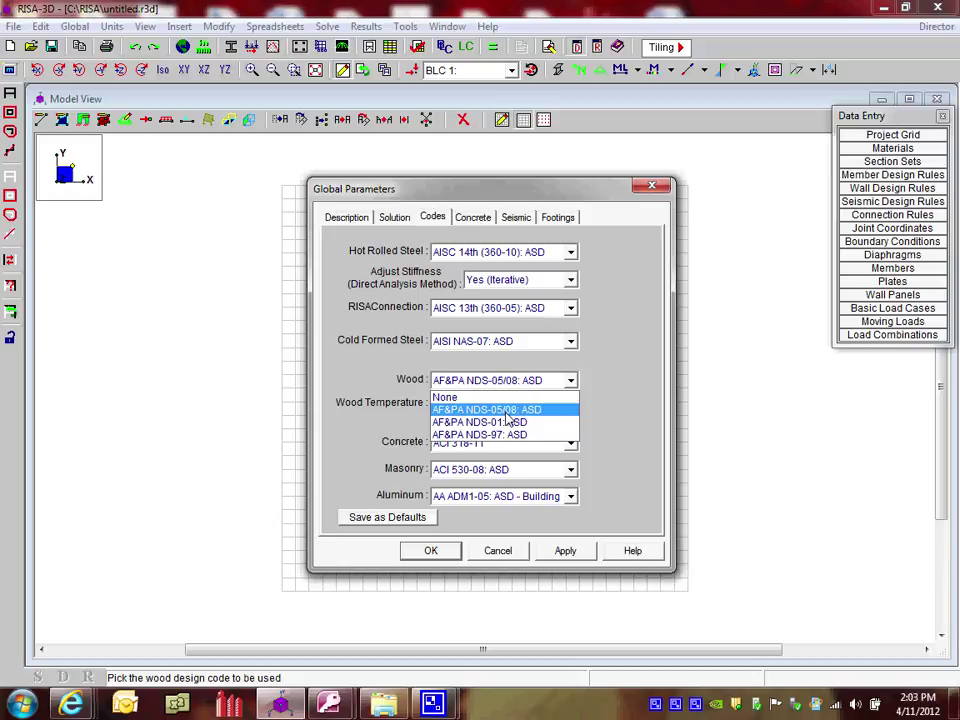
click(510, 412)
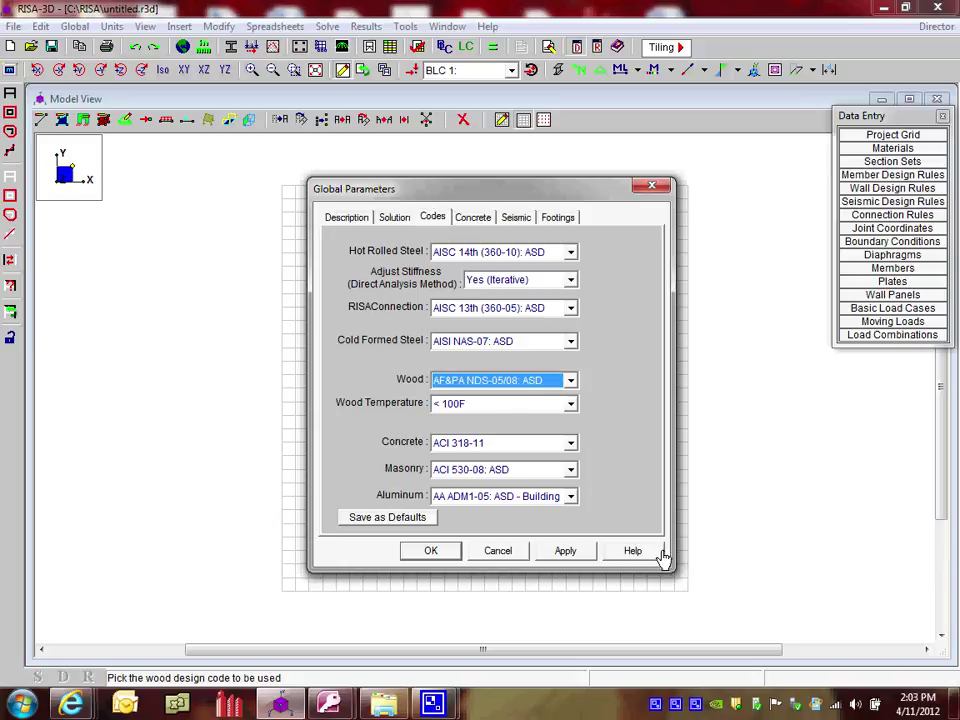
click(436, 558)
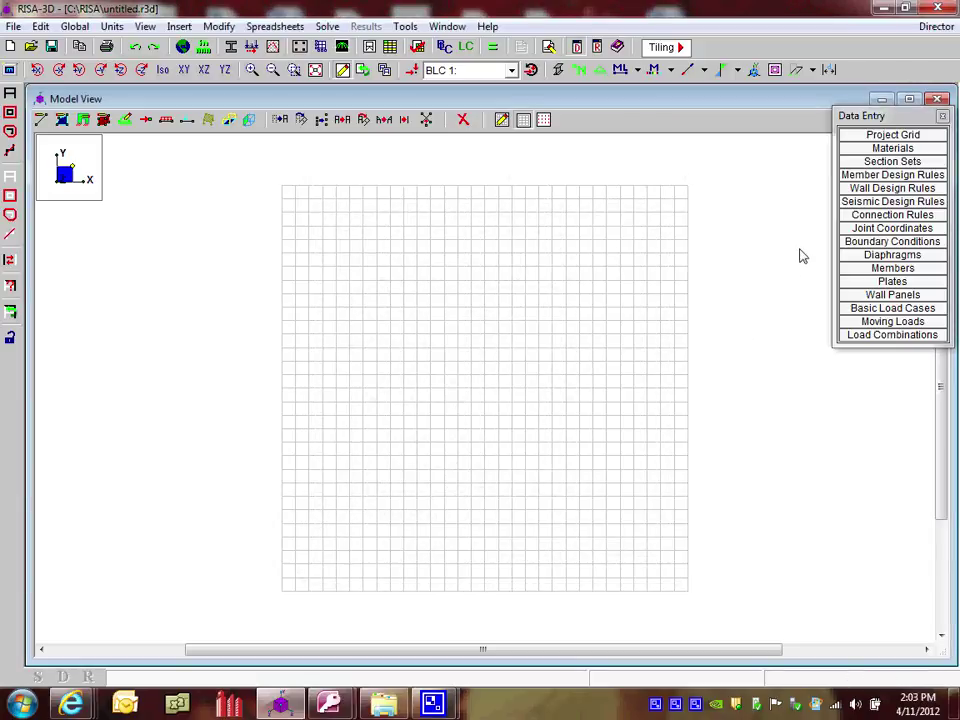
drag(864, 118, 862, 100)
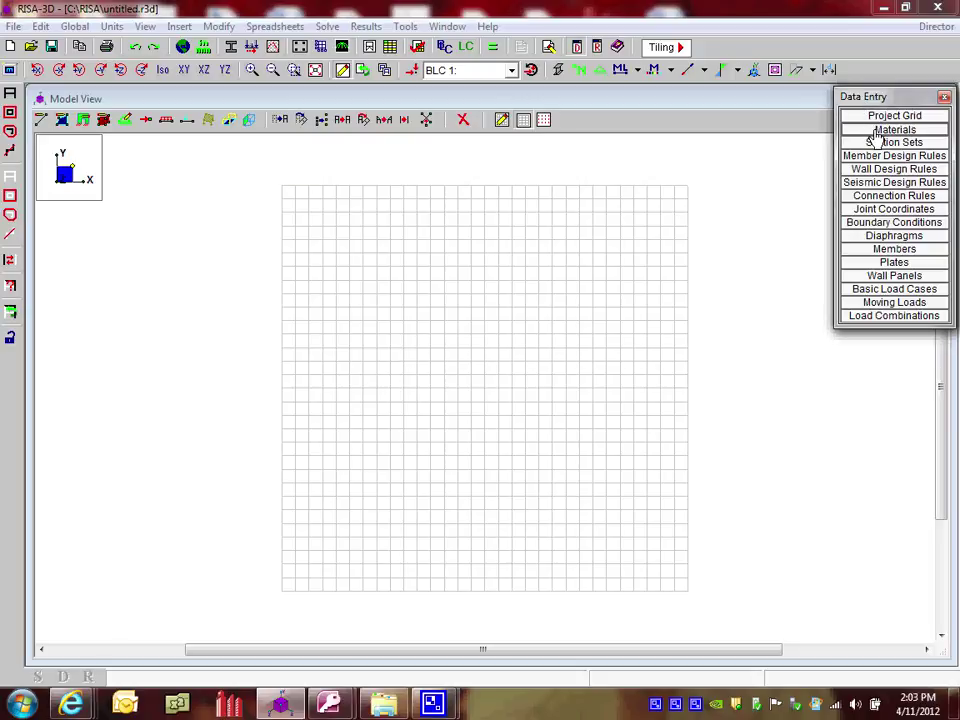
click(893, 129)
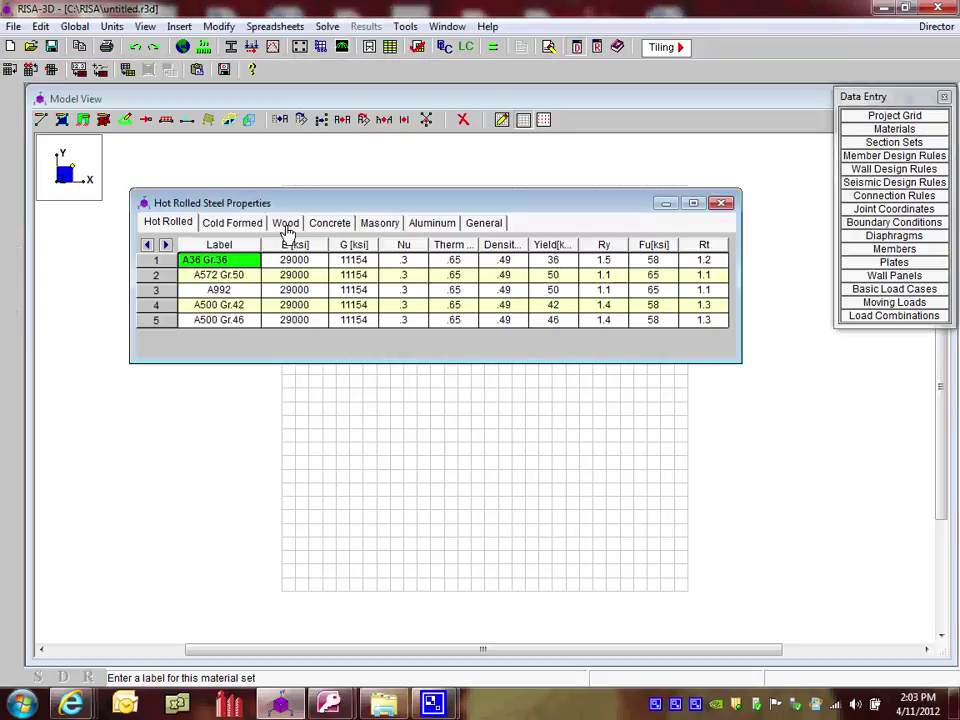
click(286, 223)
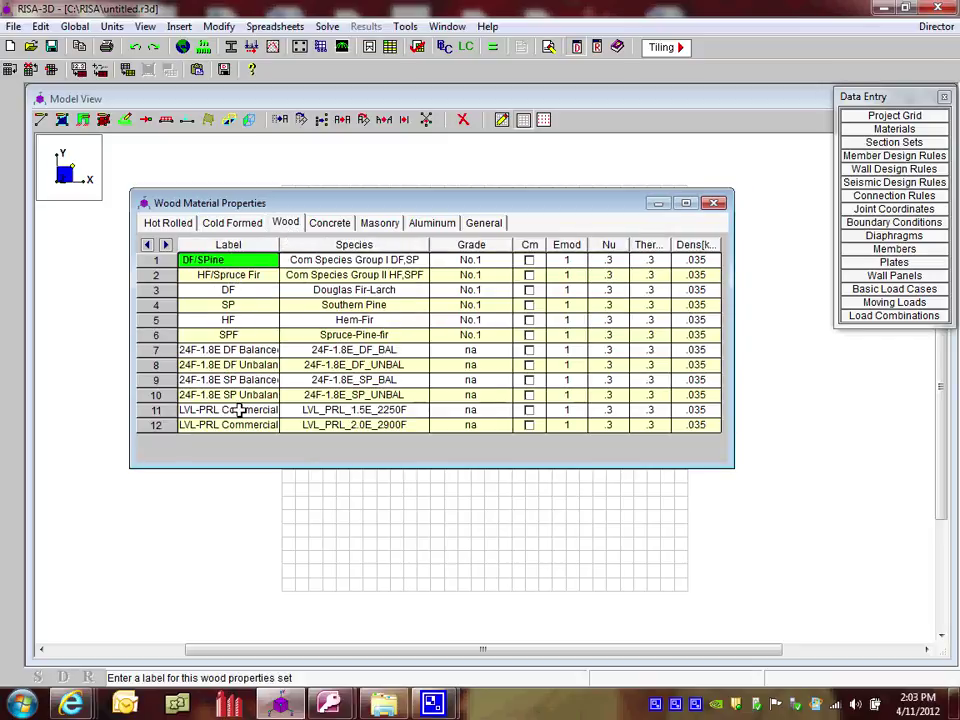
drag(280, 245, 292, 246)
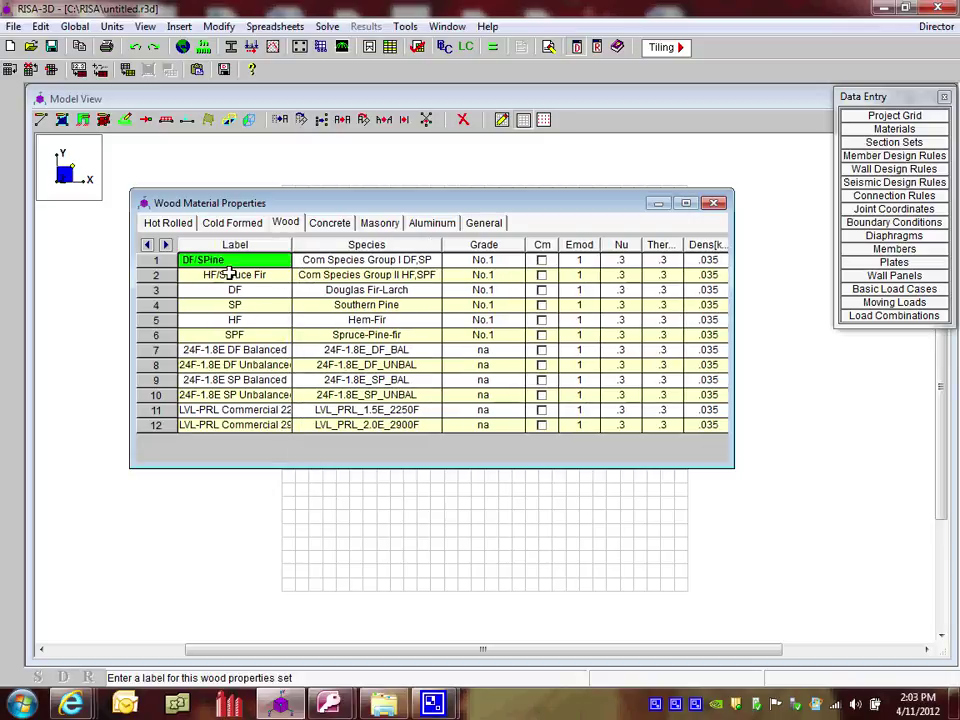
double_click(241, 259)
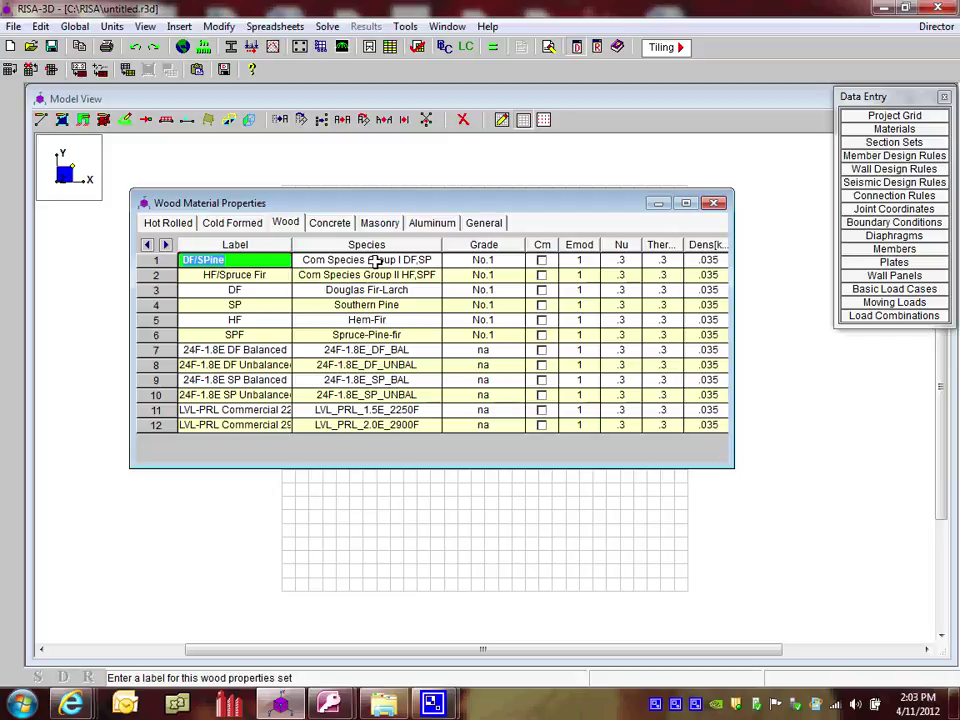
click(483, 260)
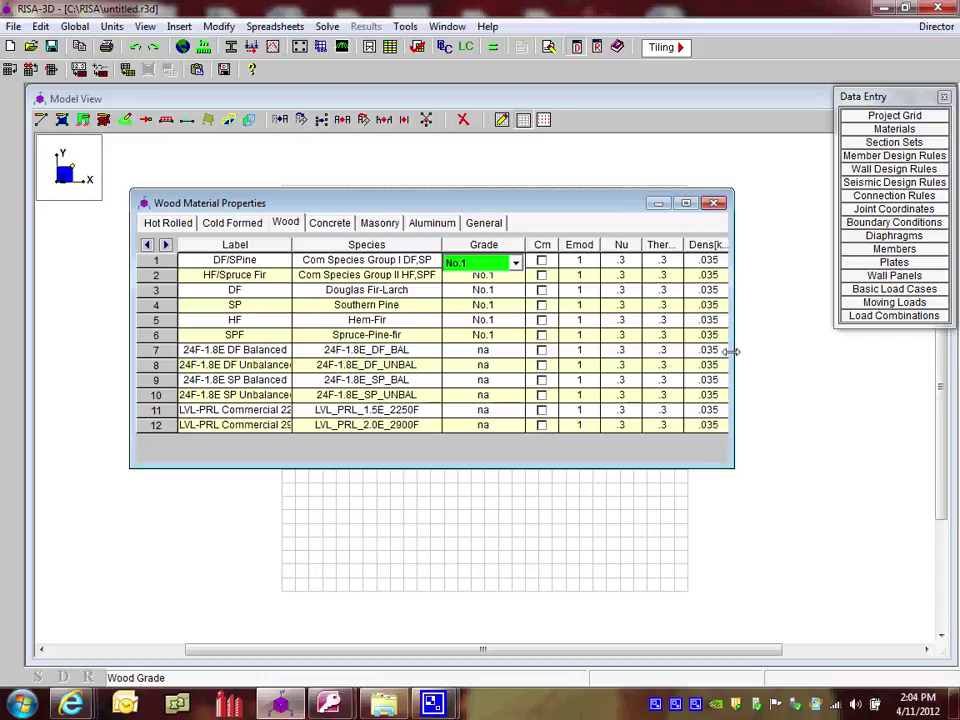
drag(733, 350, 772, 370)
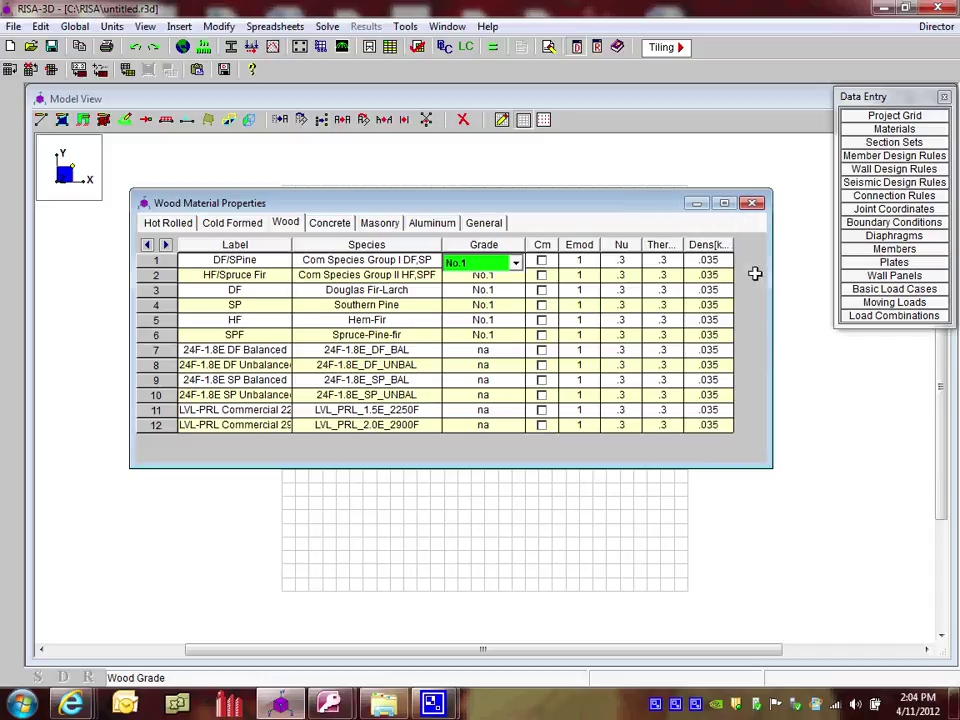
click(754, 203)
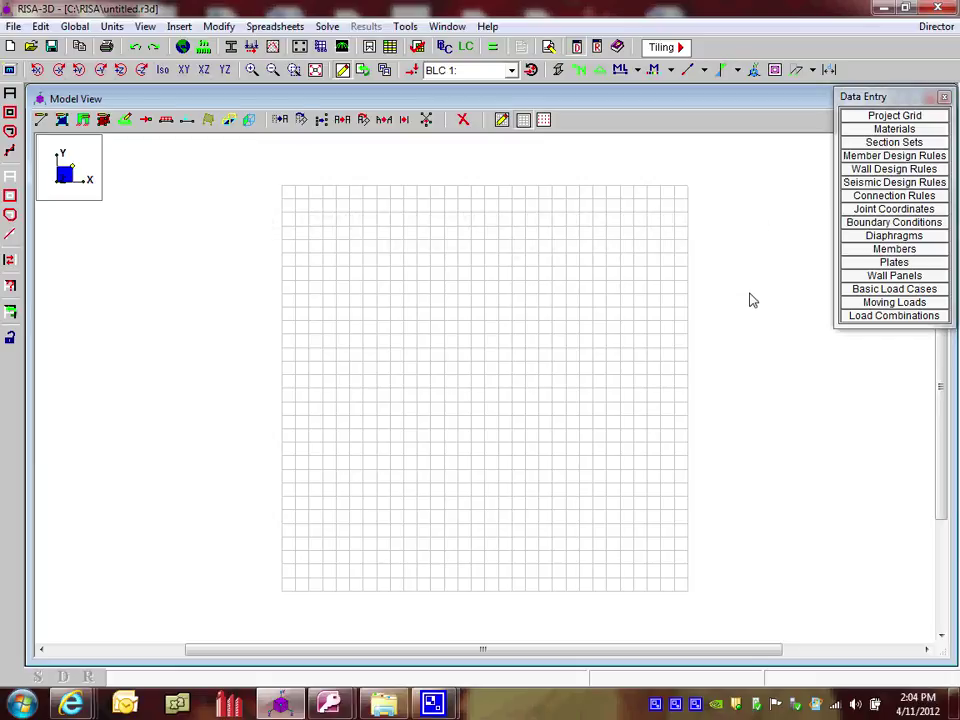
click(873, 146)
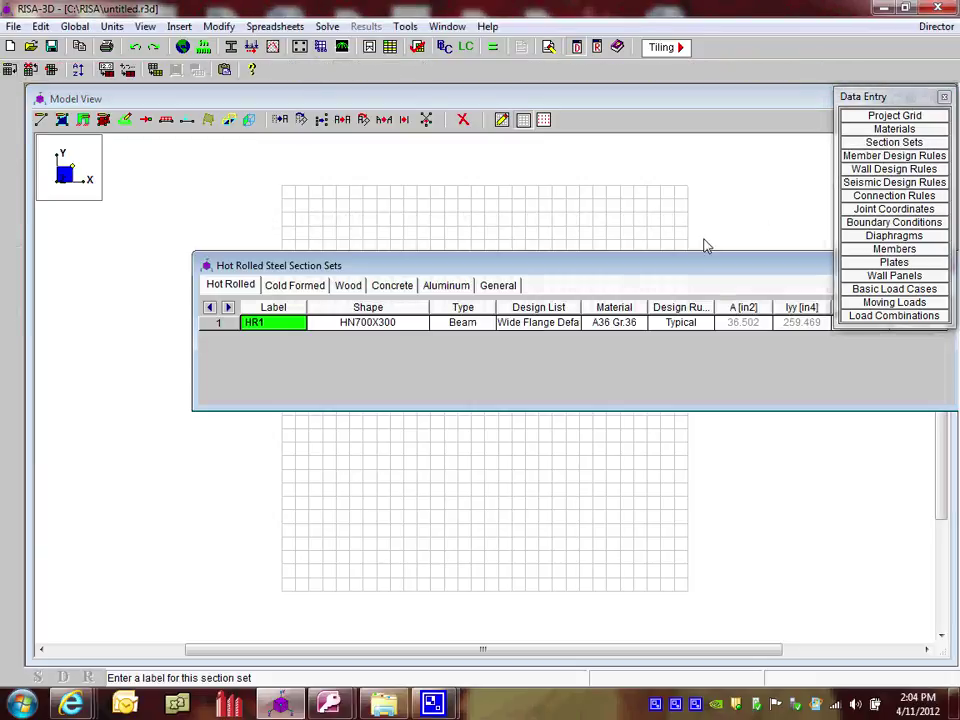
- Bring up the Wood section sets spreadsheet and reposition its window
drag(523, 268, 386, 173)
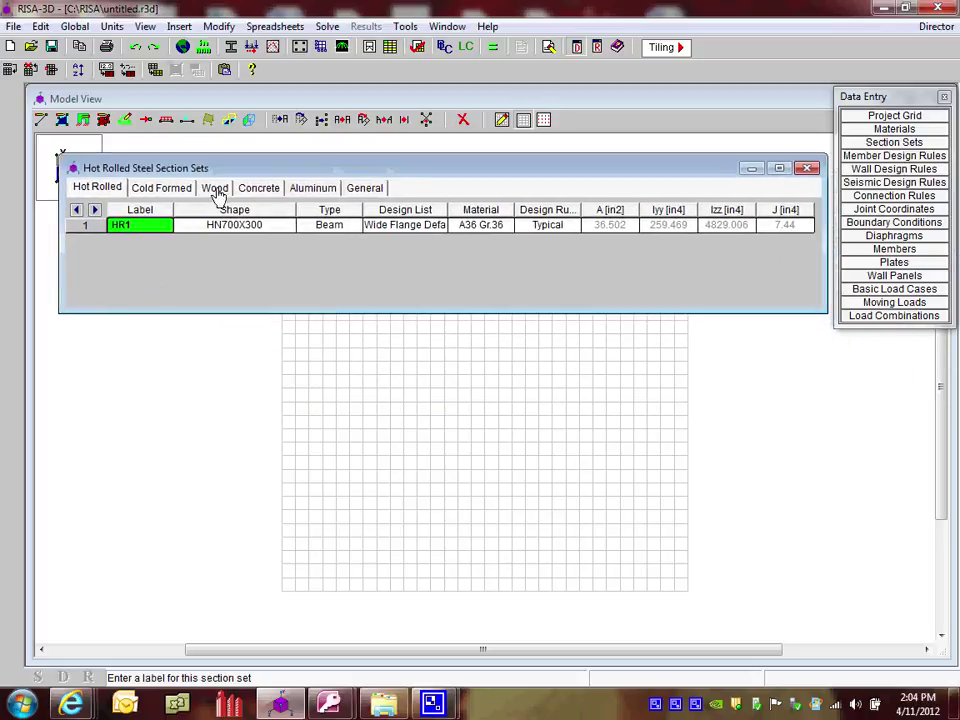
click(218, 188)
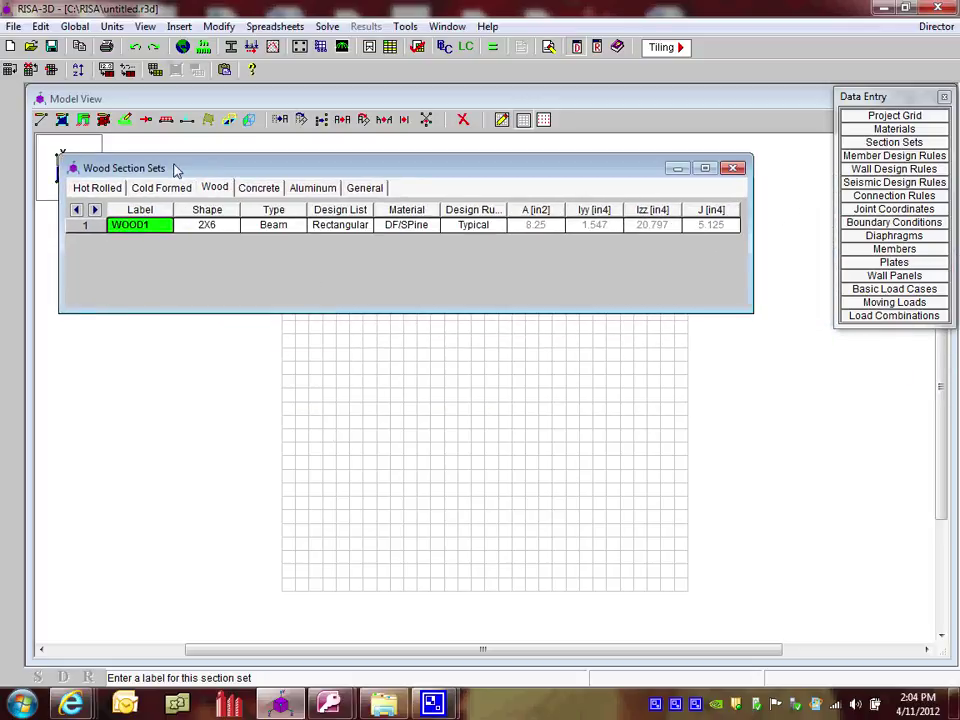
drag(175, 168, 148, 143)
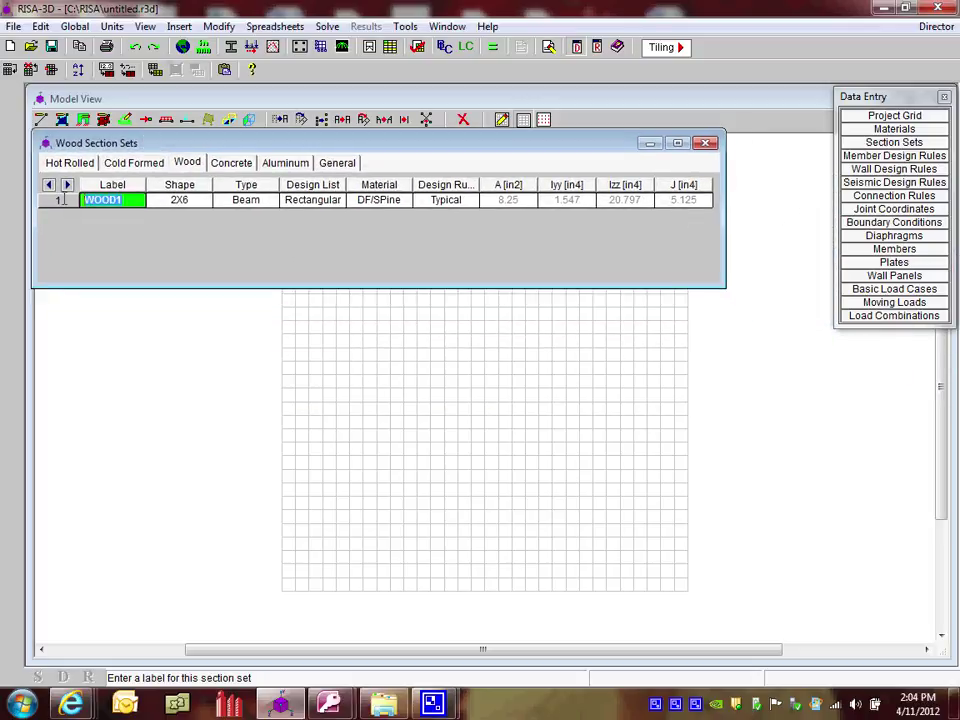
- Label the wood section sets Chords and Webs, then bring up the Chords shape choices
text(Chords)
key(Return)
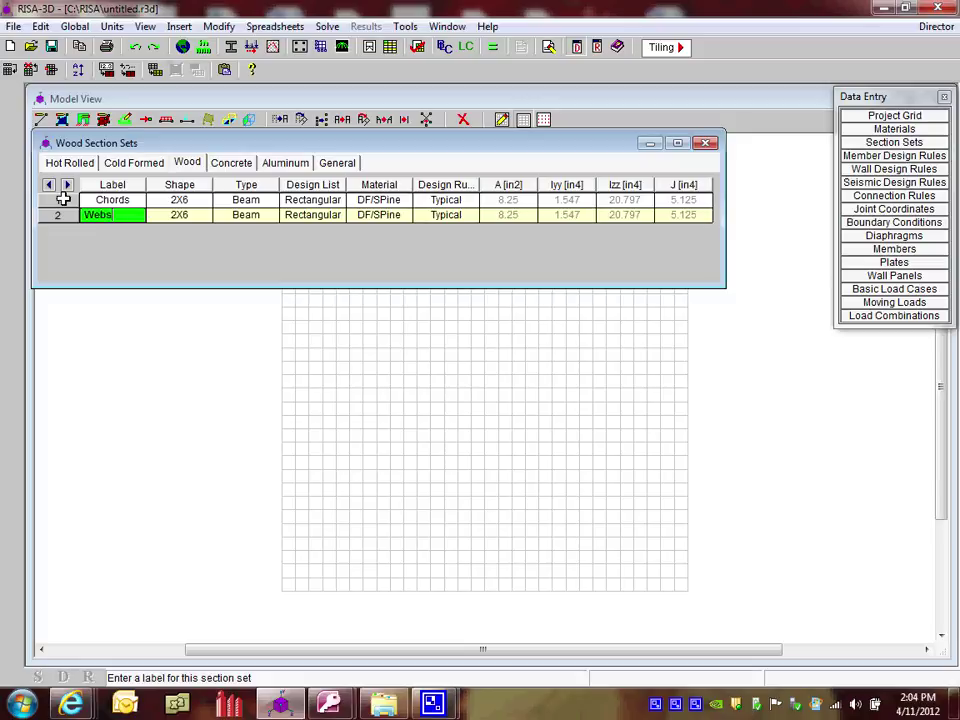
text(Webs)
key(Up)
key(Right)
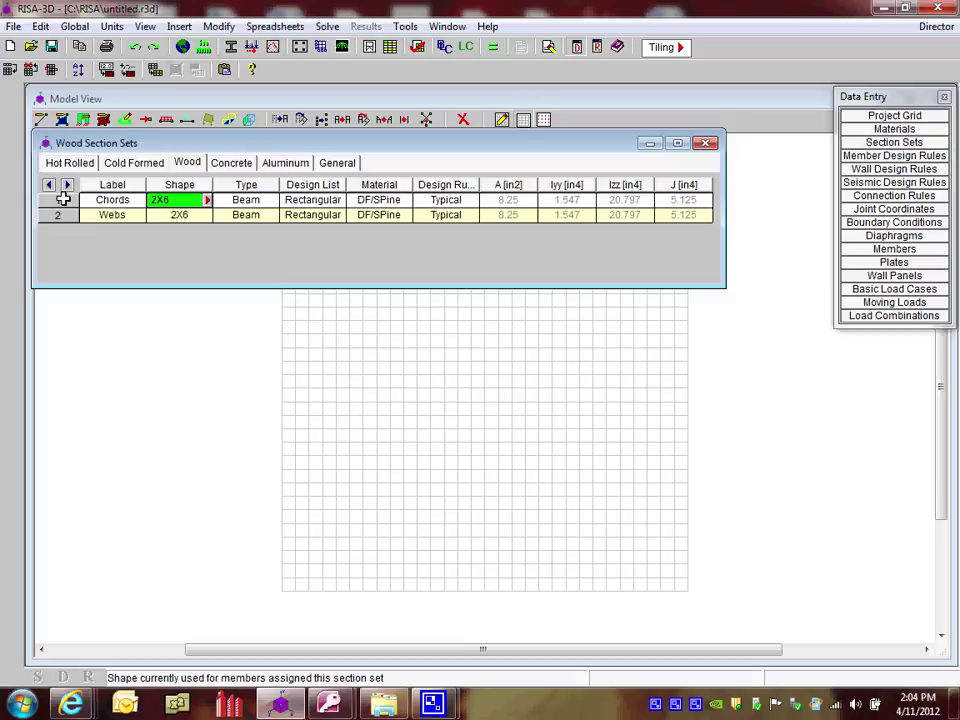
click(207, 201)
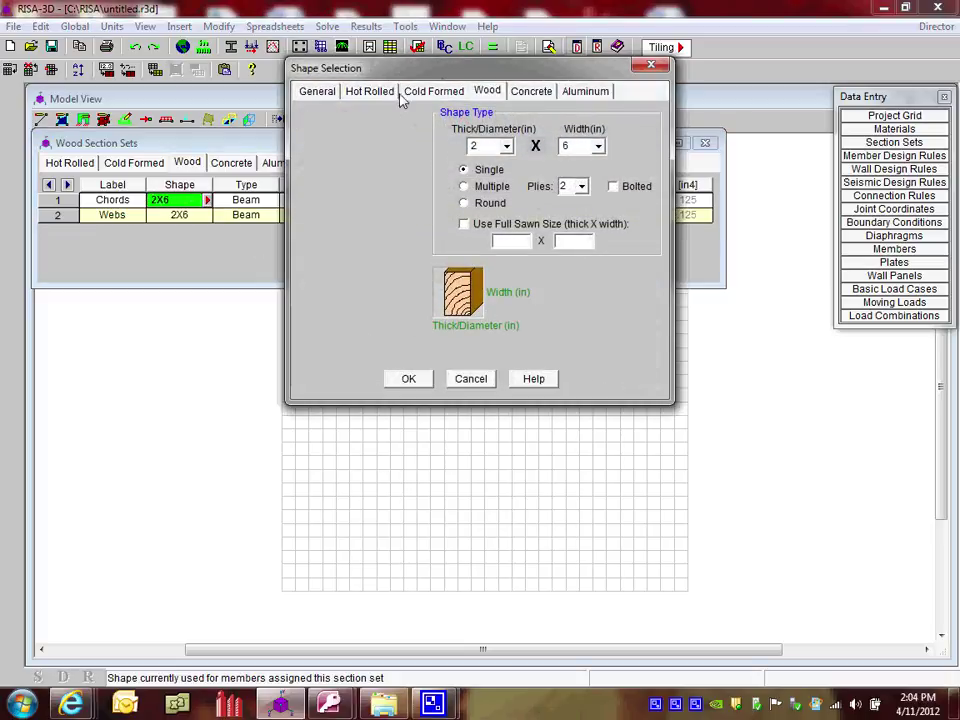
- Set the Chords shape to Multiple, 2 plies of 2x6, with Use Full Sawn Size unchecked
click(507, 147)
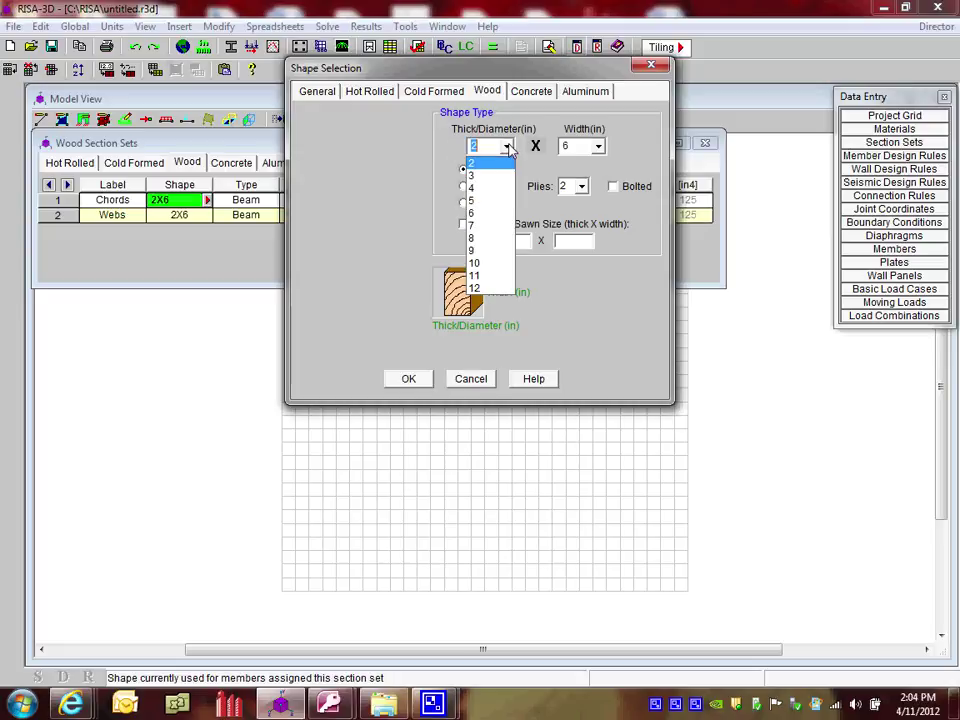
click(508, 148)
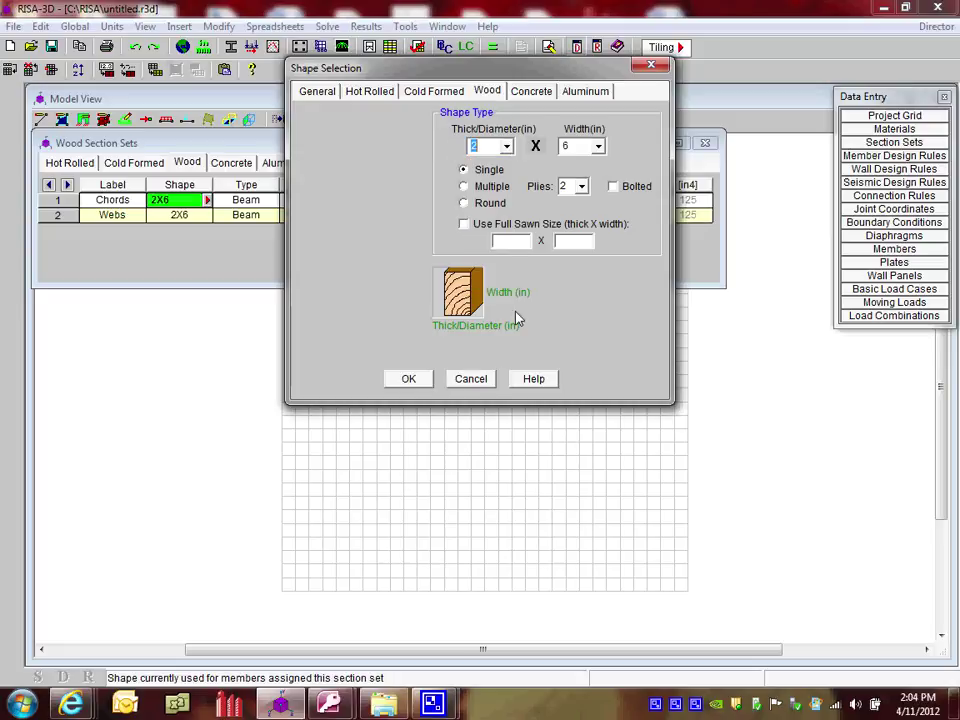
click(598, 147)
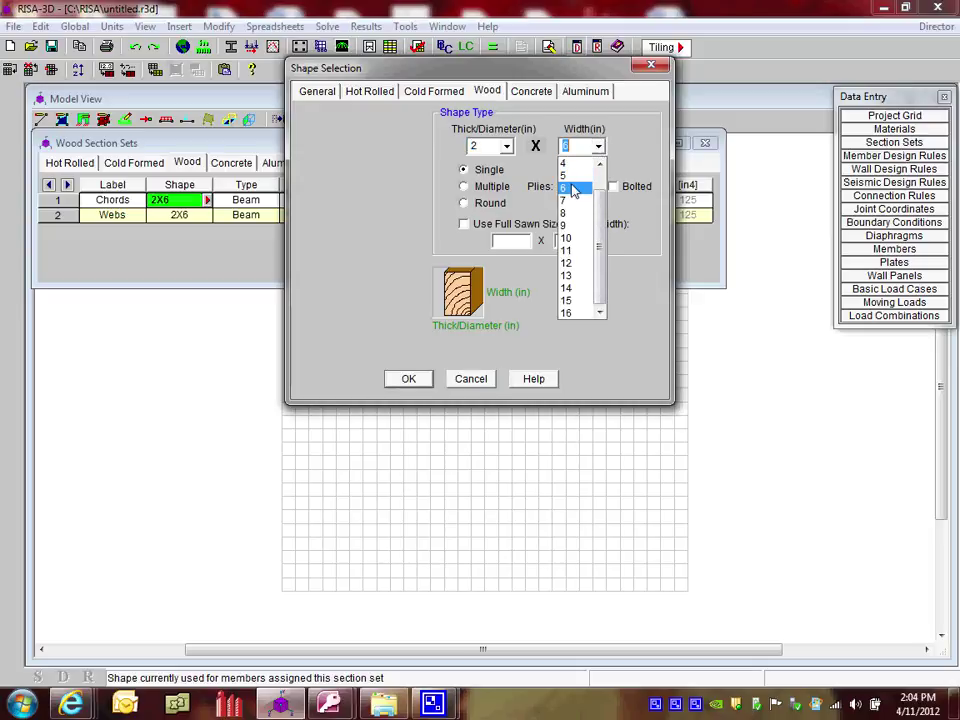
click(577, 188)
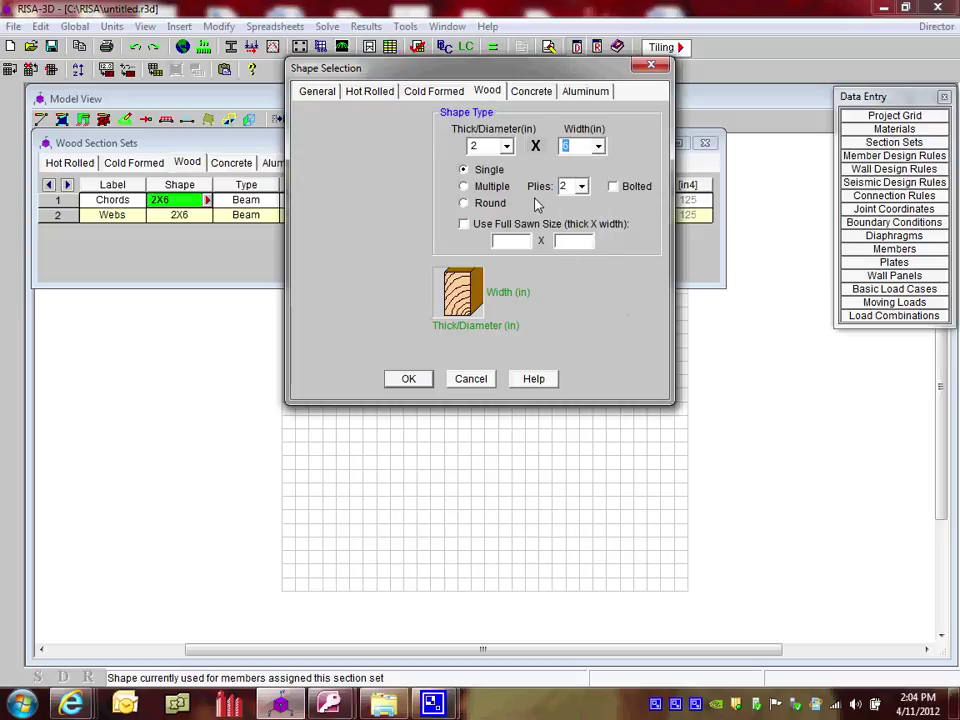
click(465, 187)
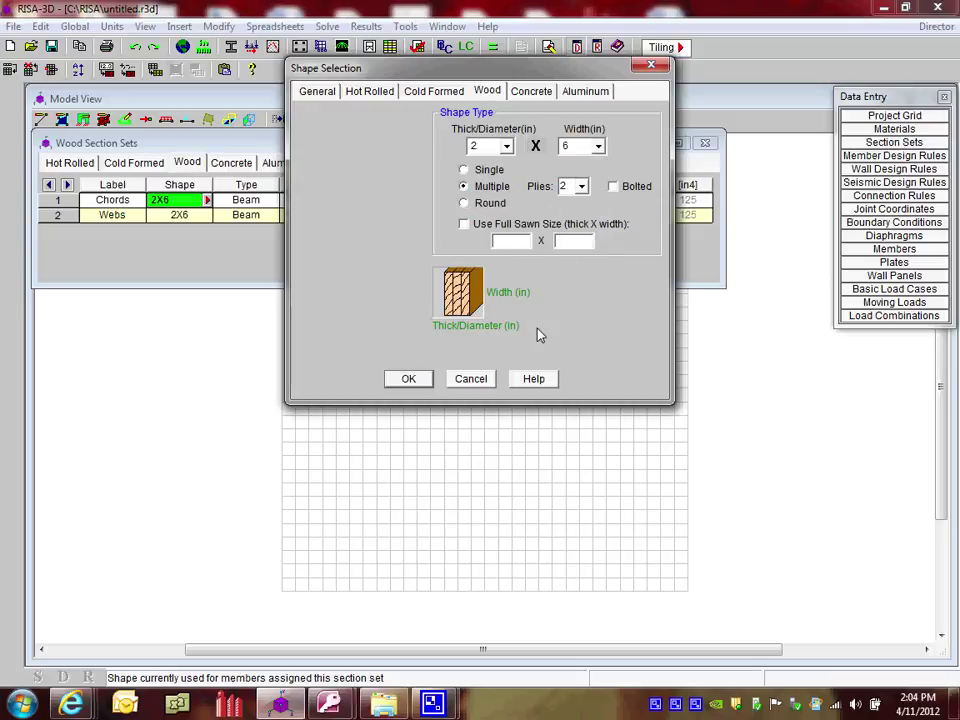
click(581, 187)
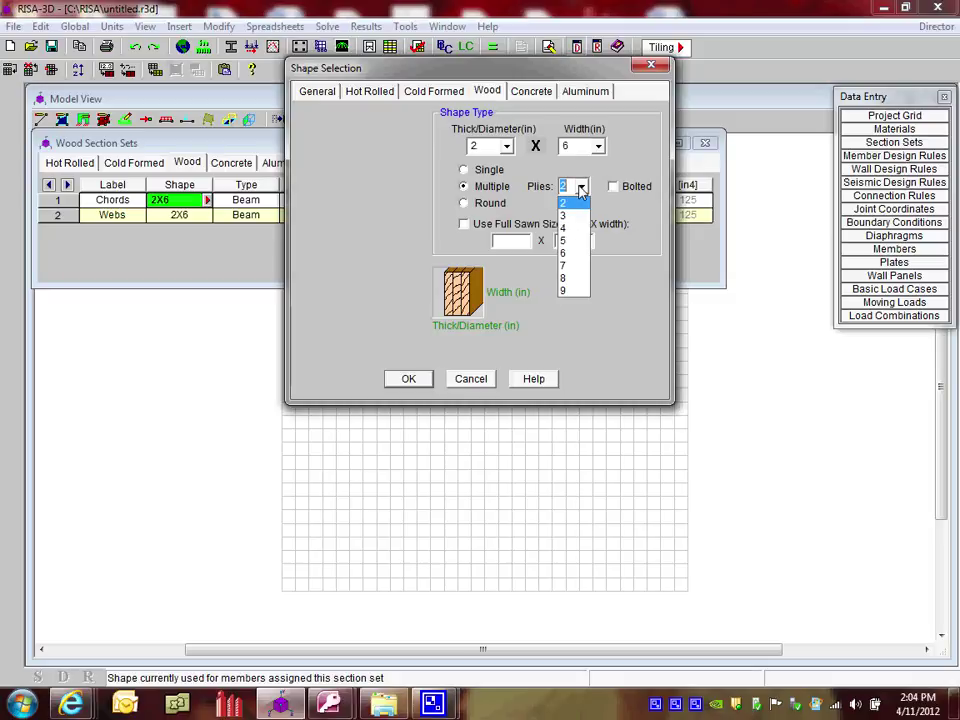
click(572, 203)
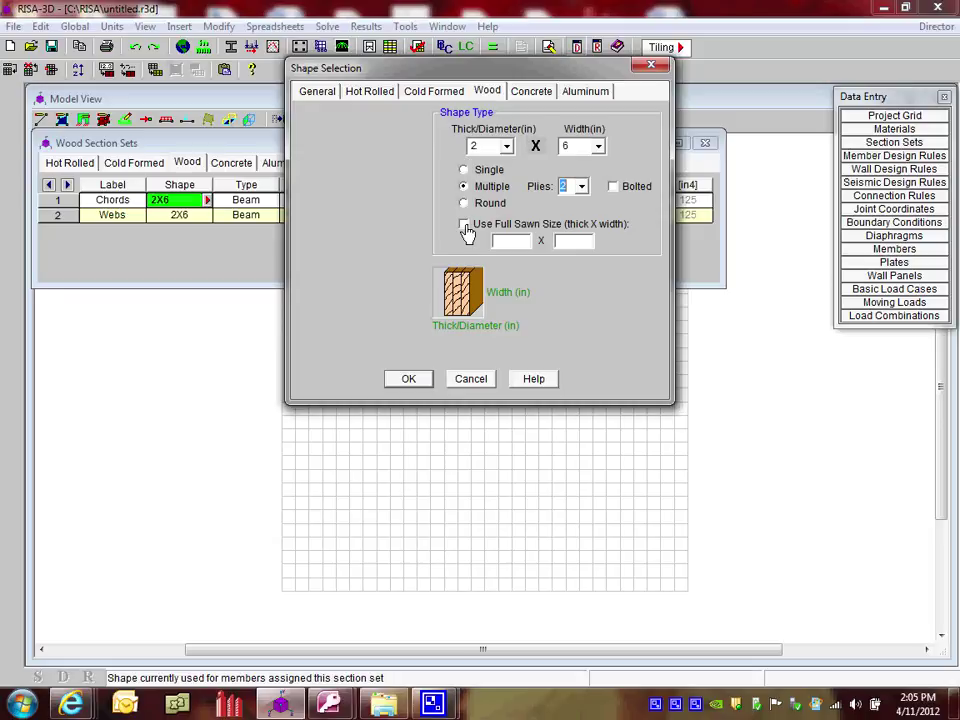
click(516, 240)
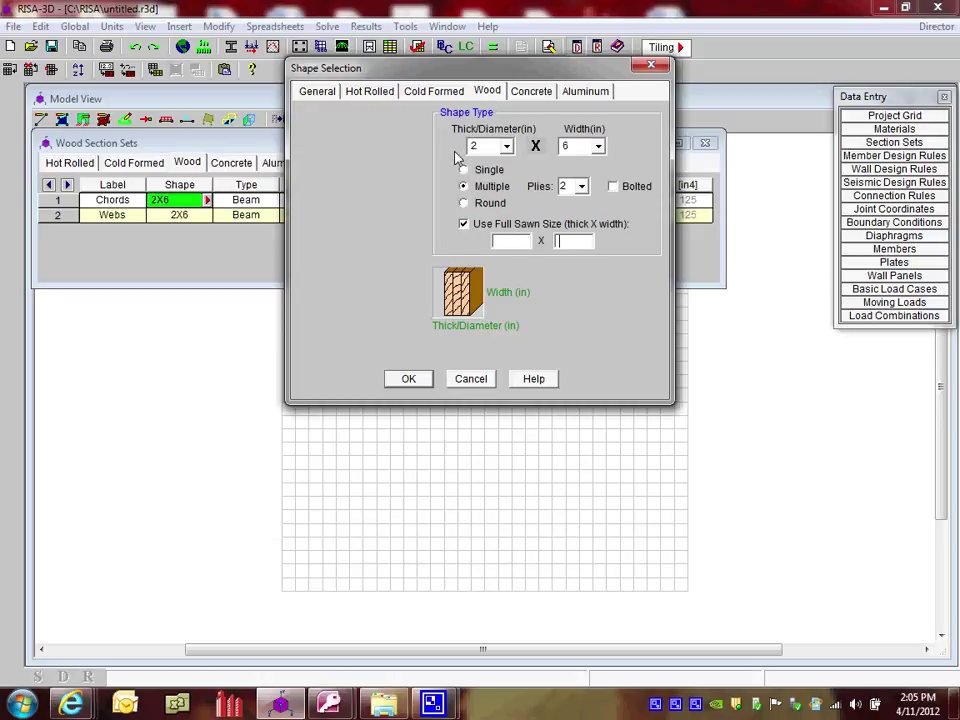
click(464, 224)
click(401, 385)
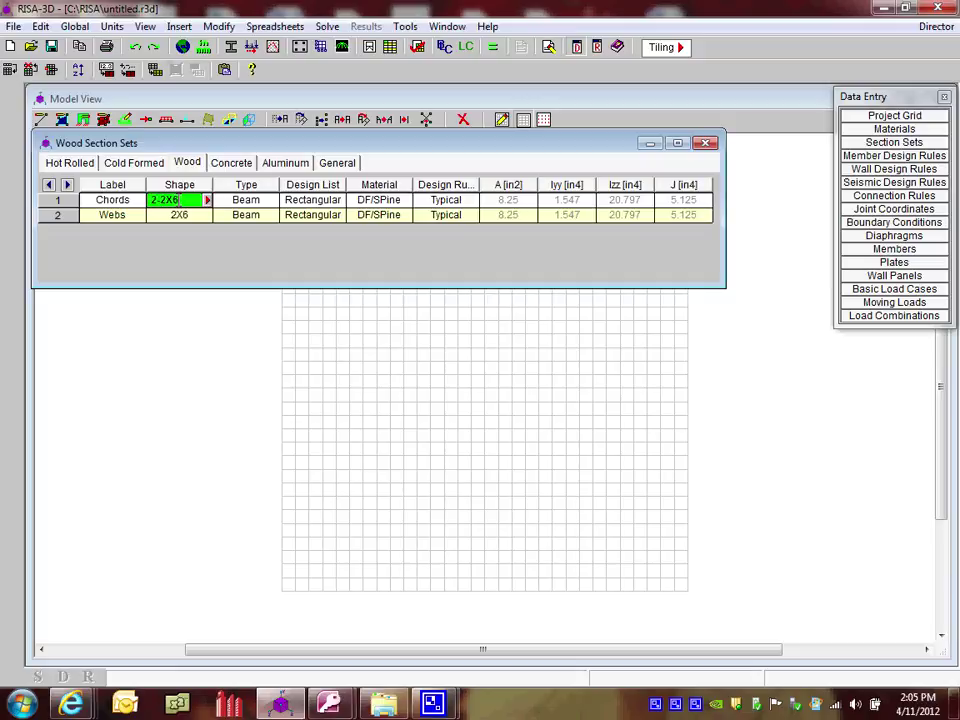
- Keep Chords as a Beam and choose Rectangular Double as its design list, leaving material and rules
click(222, 201)
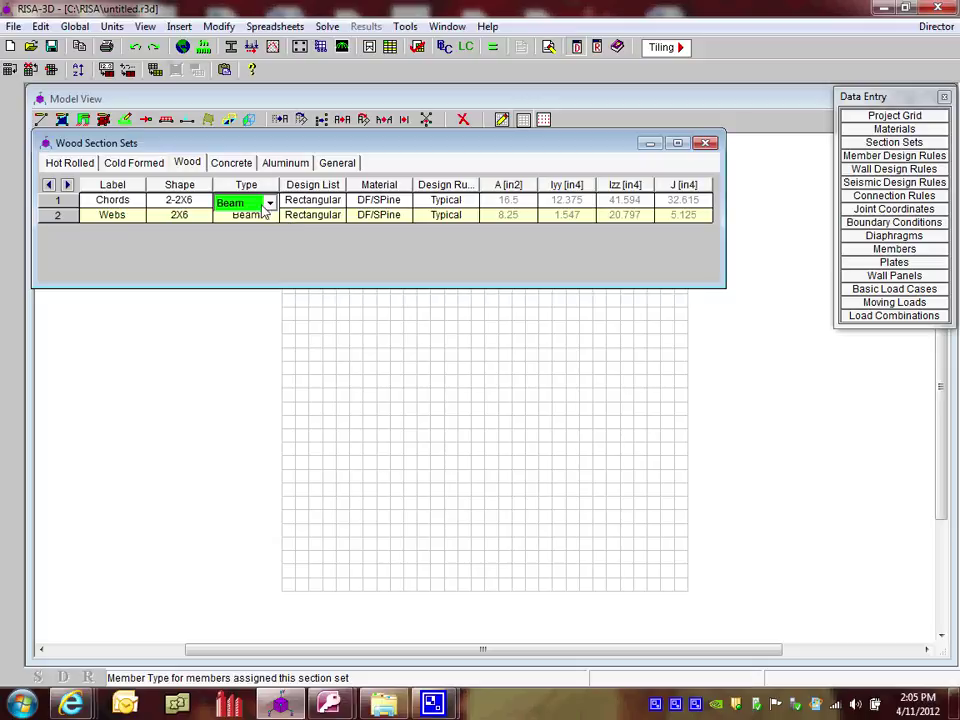
click(270, 203)
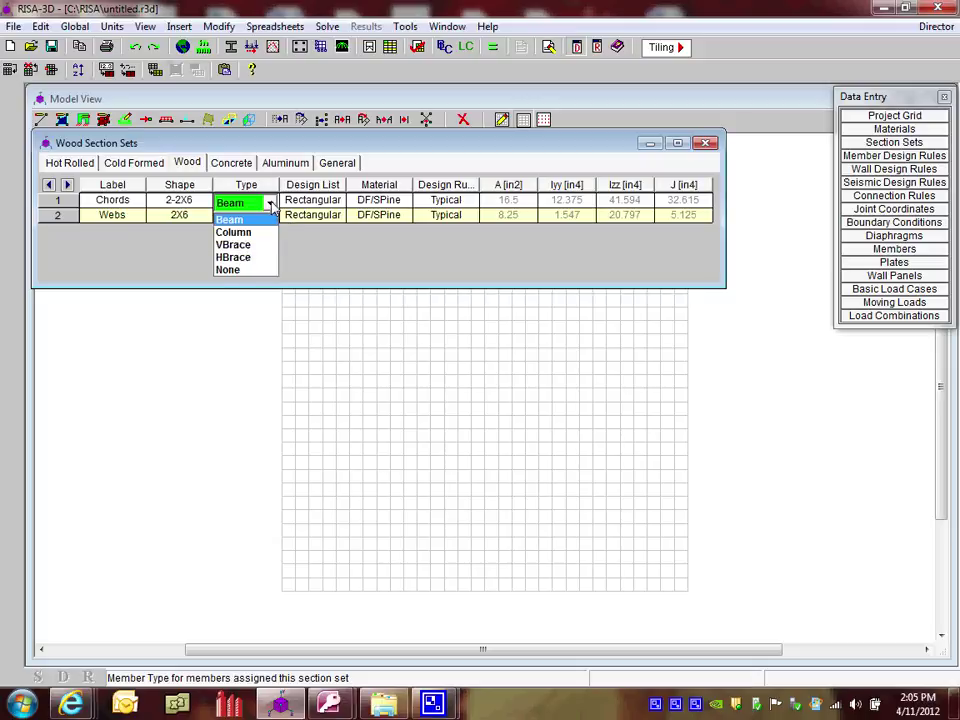
click(270, 205)
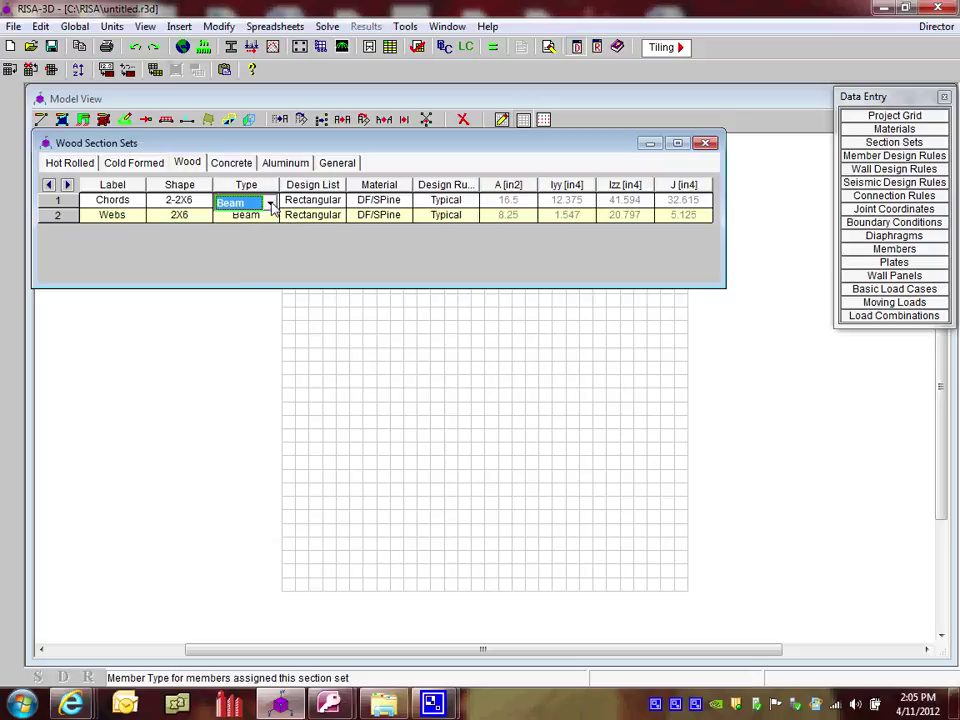
click(321, 201)
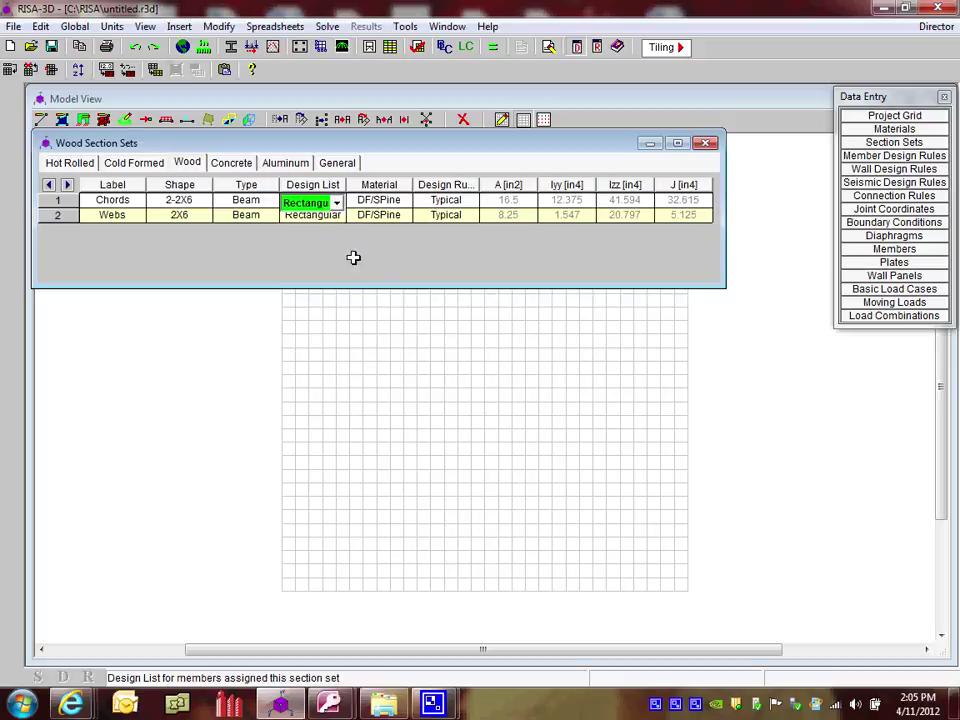
drag(346, 186, 385, 187)
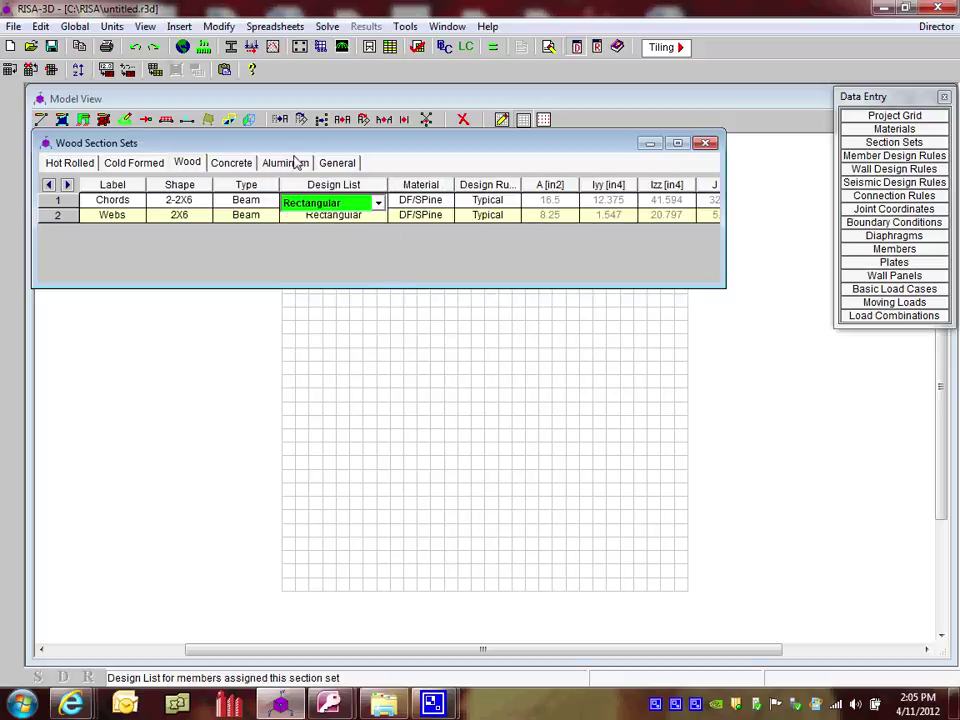
click(320, 203)
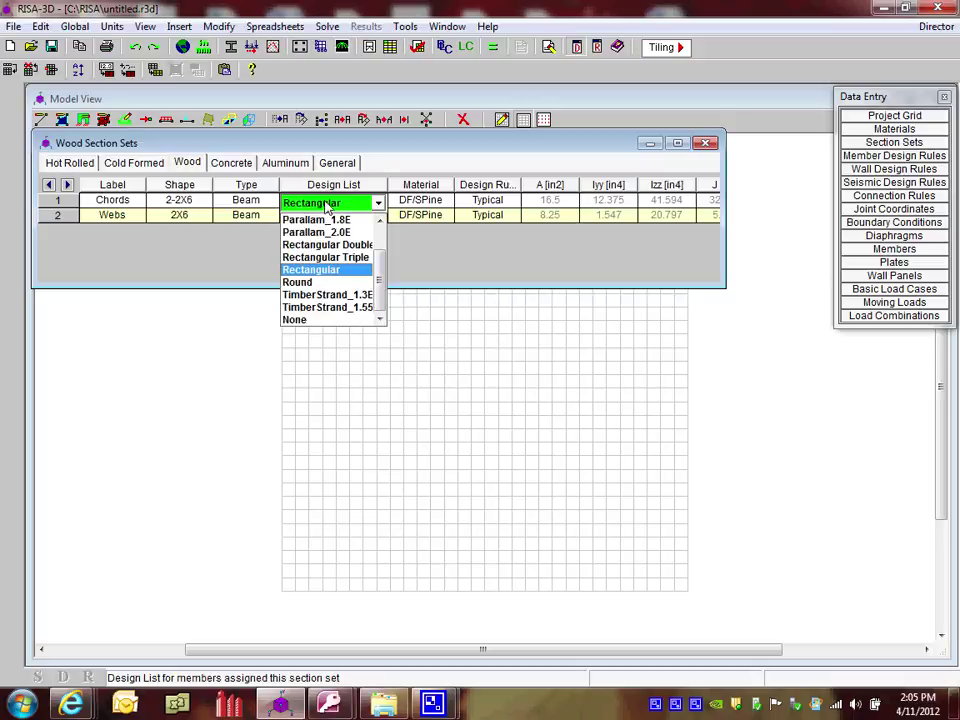
click(347, 245)
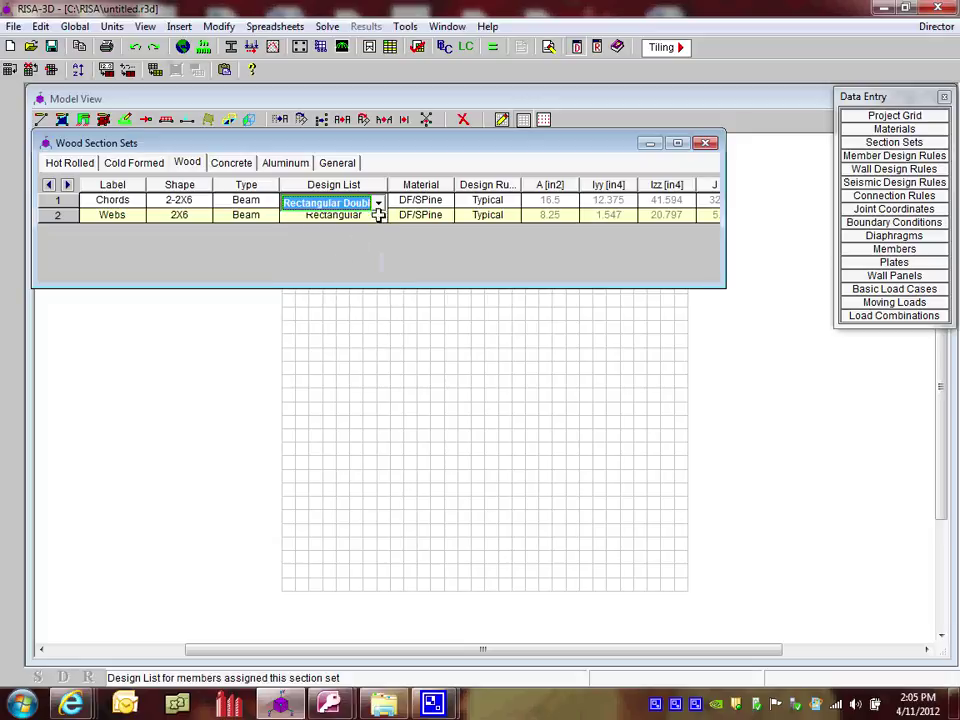
click(427, 203)
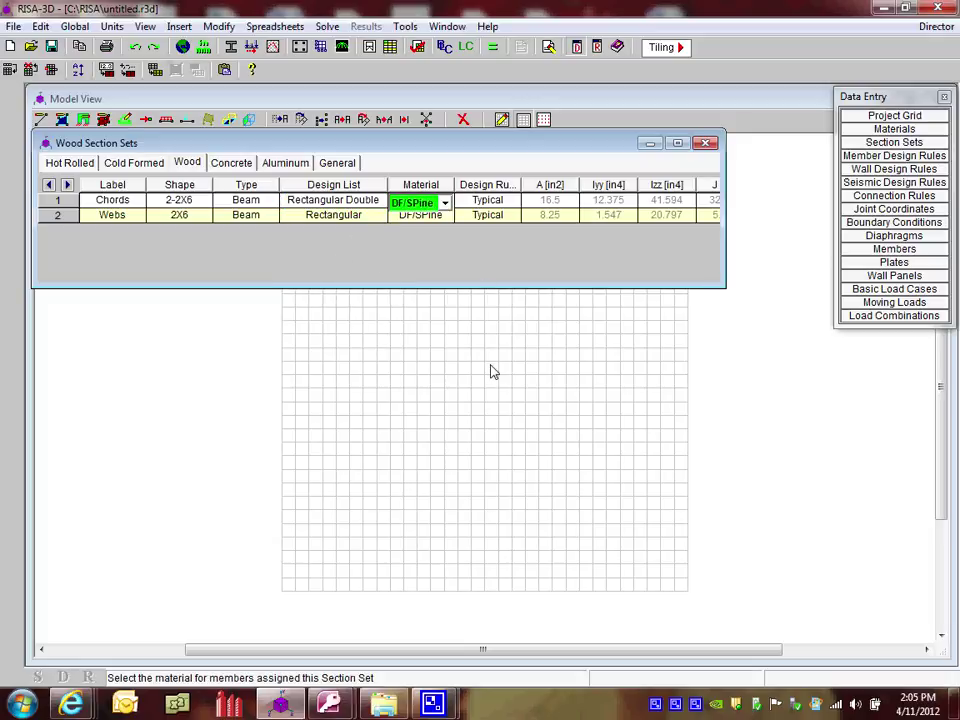
click(490, 201)
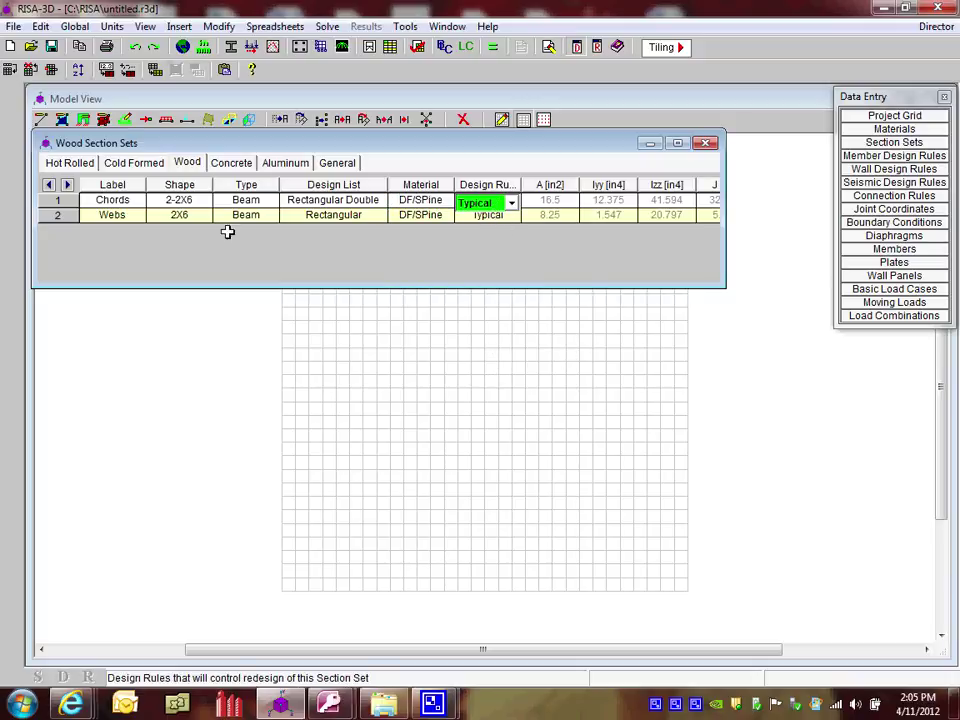
click(107, 214)
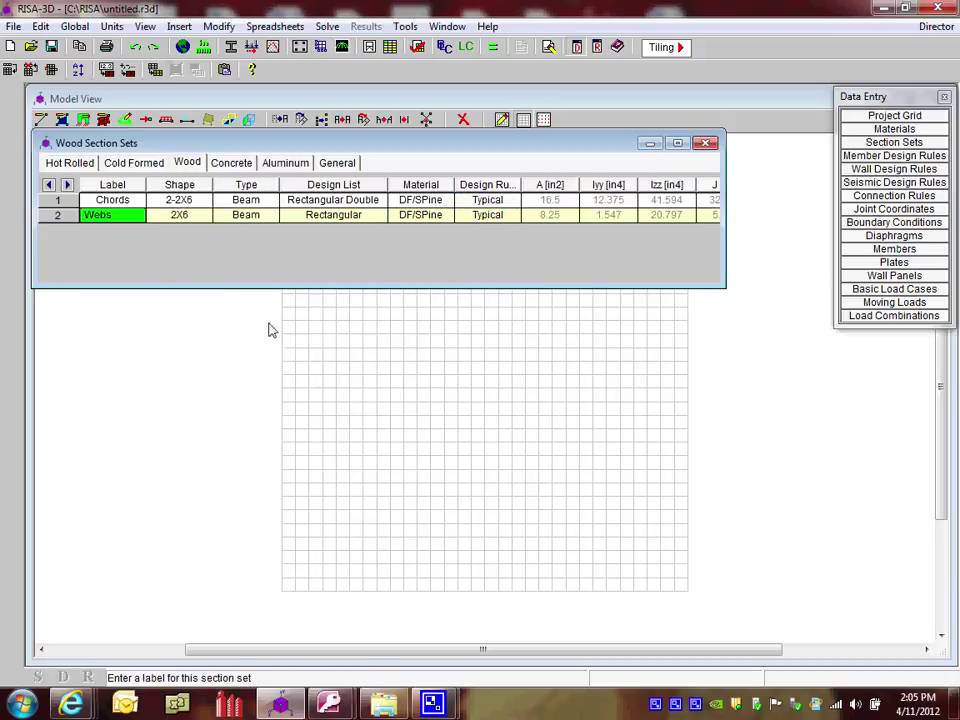
- Change the Webs shape width to 4, making it a single 2X4
click(184, 218)
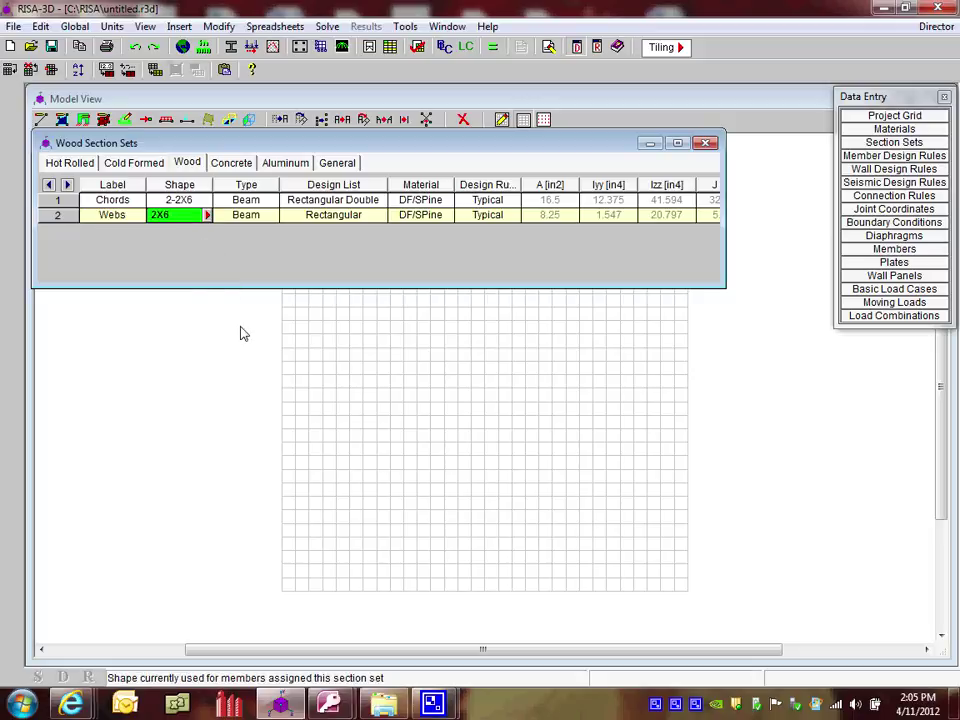
click(206, 216)
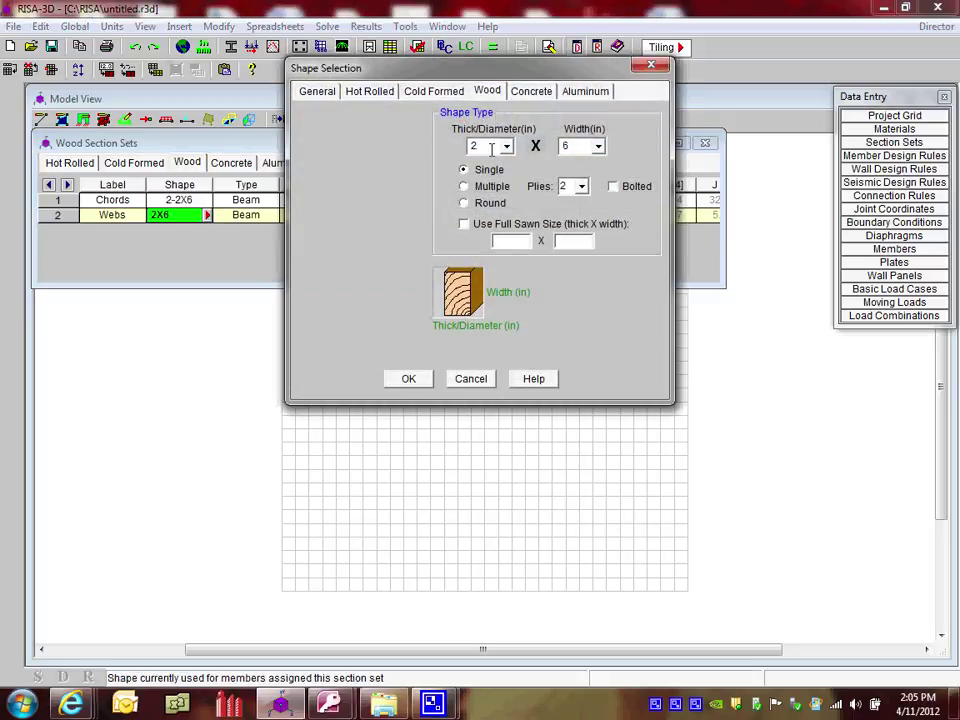
click(598, 147)
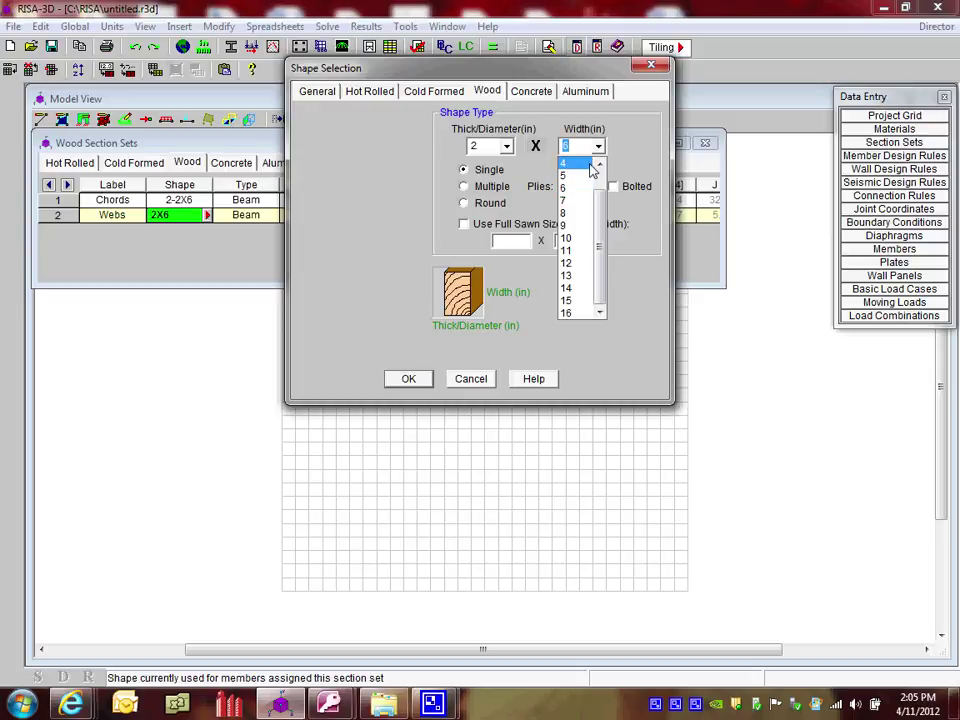
click(574, 165)
click(410, 379)
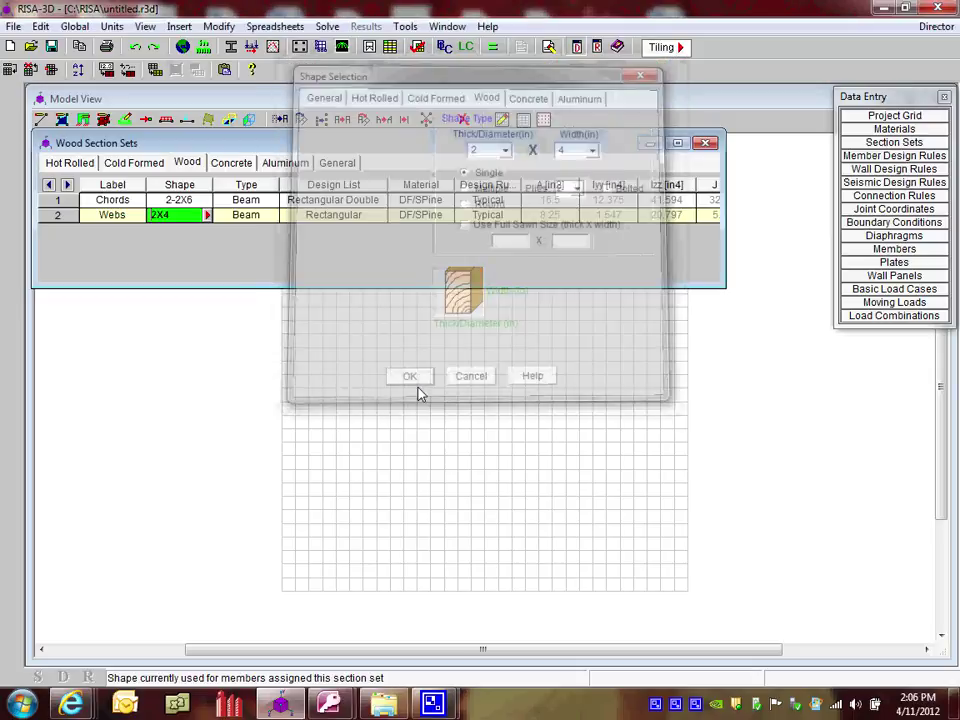
- Verify Webs stays a Beam with Rectangular design list, DF/SPine material and Typical rules
click(246, 216)
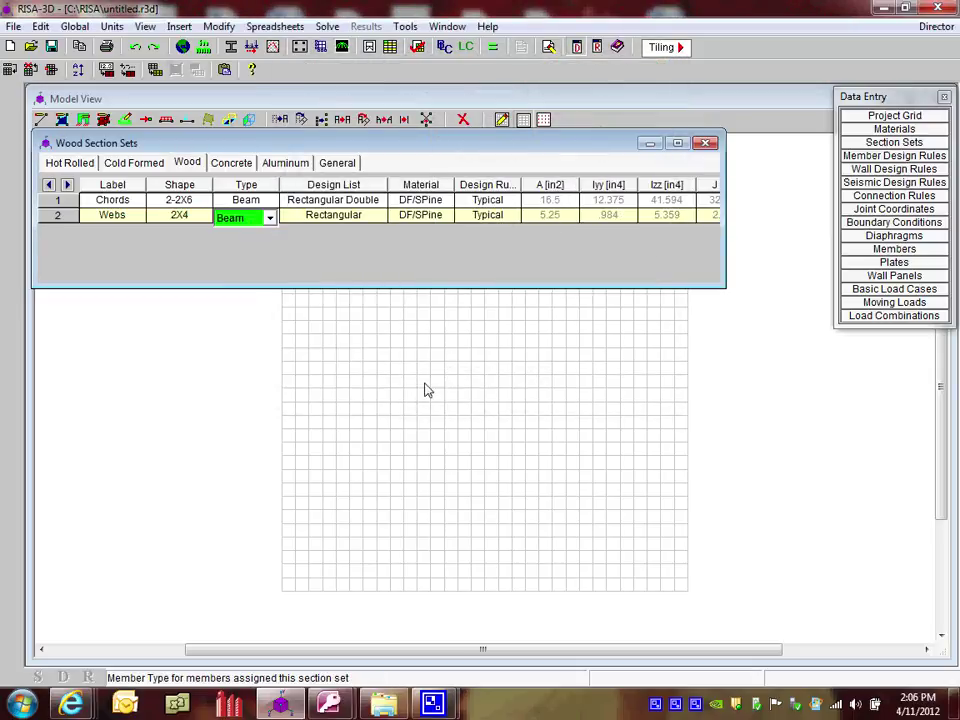
key(Tab)
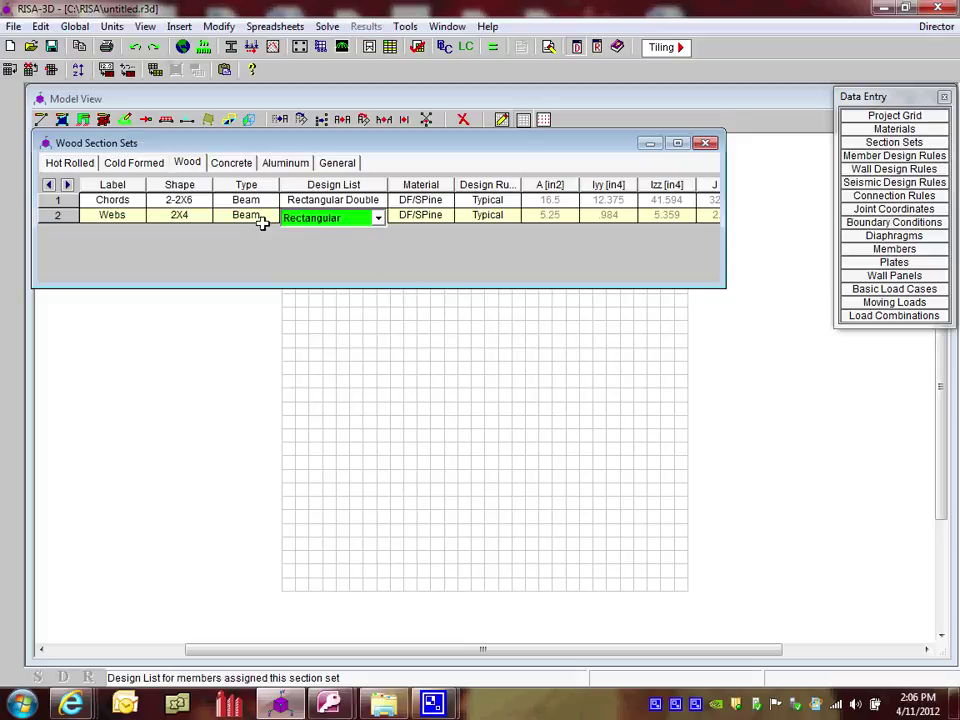
click(180, 214)
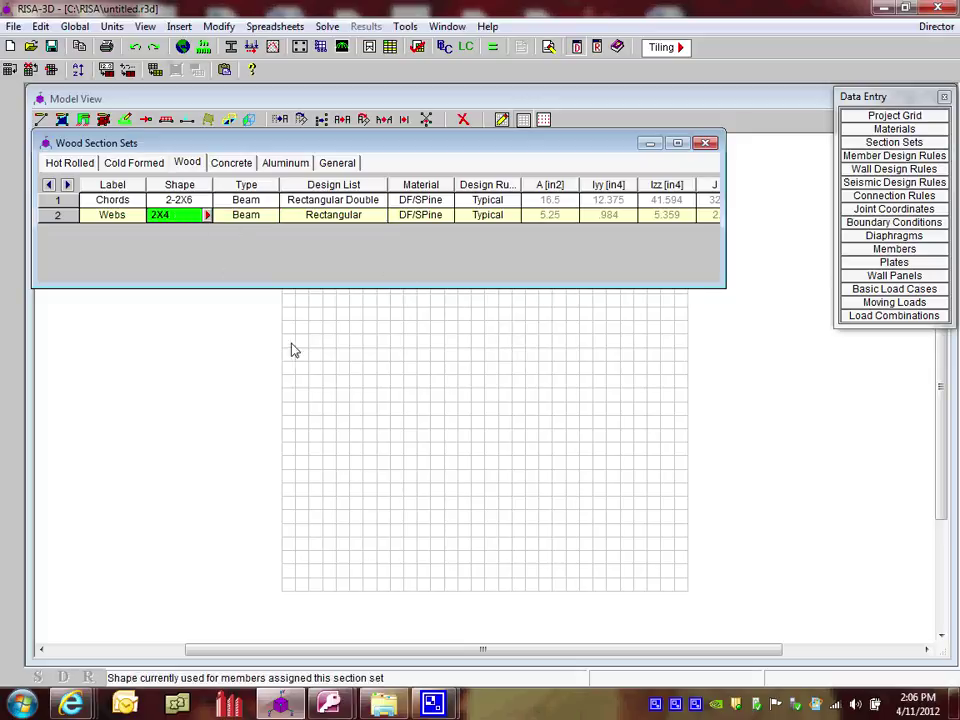
click(352, 216)
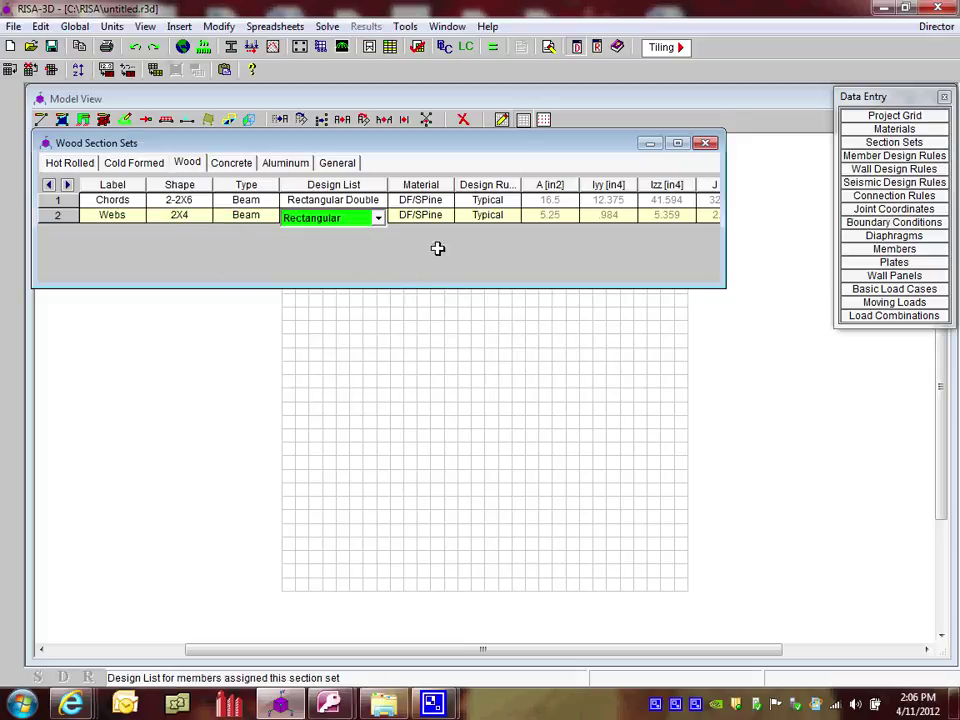
click(413, 217)
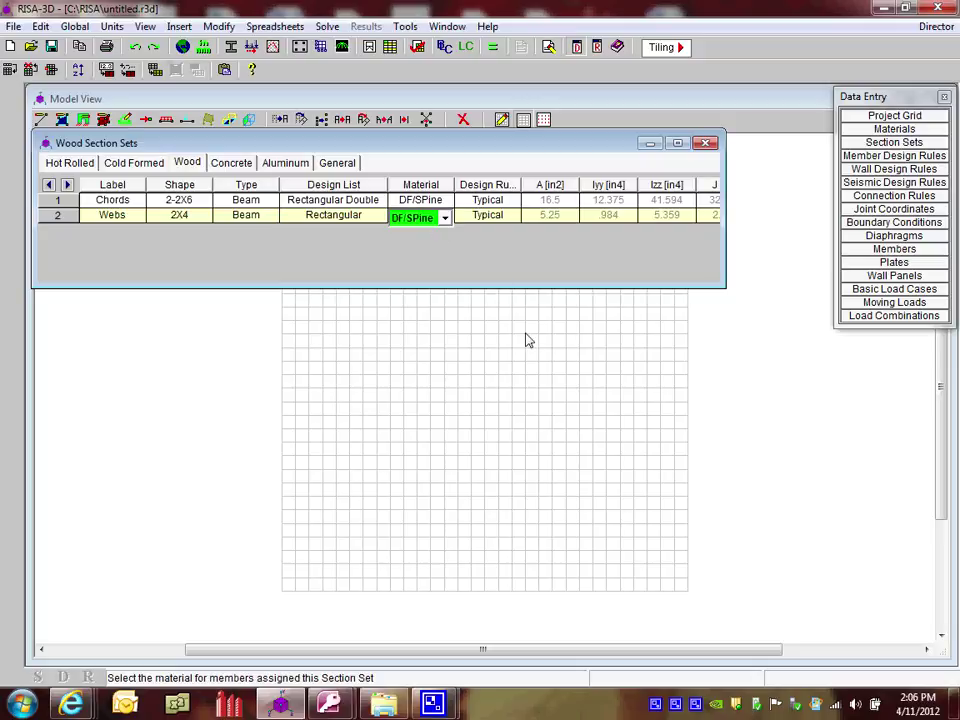
click(497, 217)
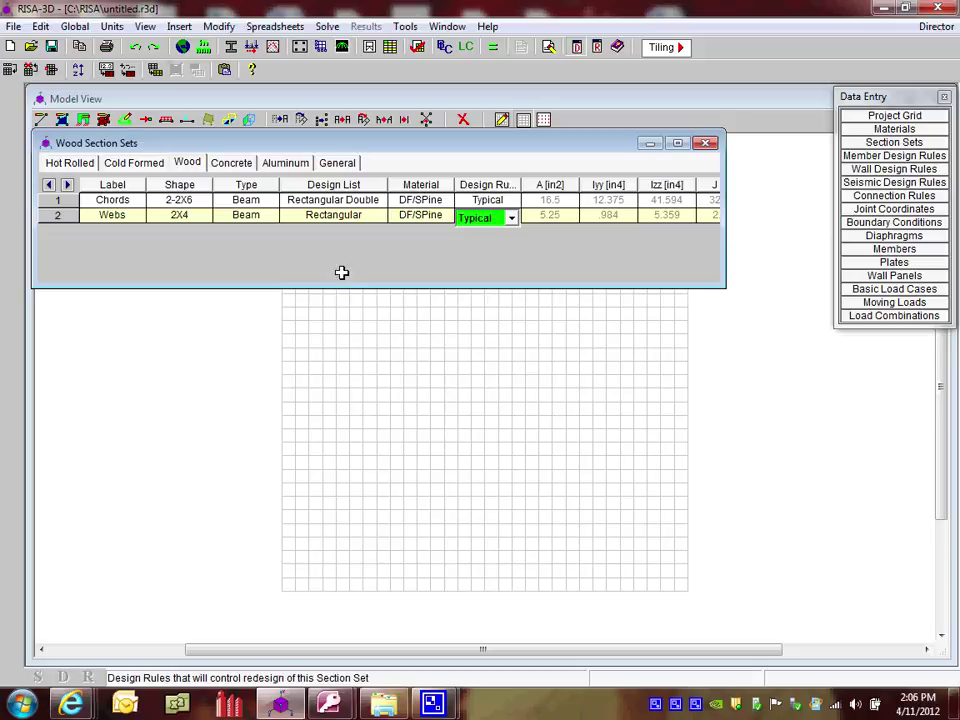
drag(343, 285, 345, 257)
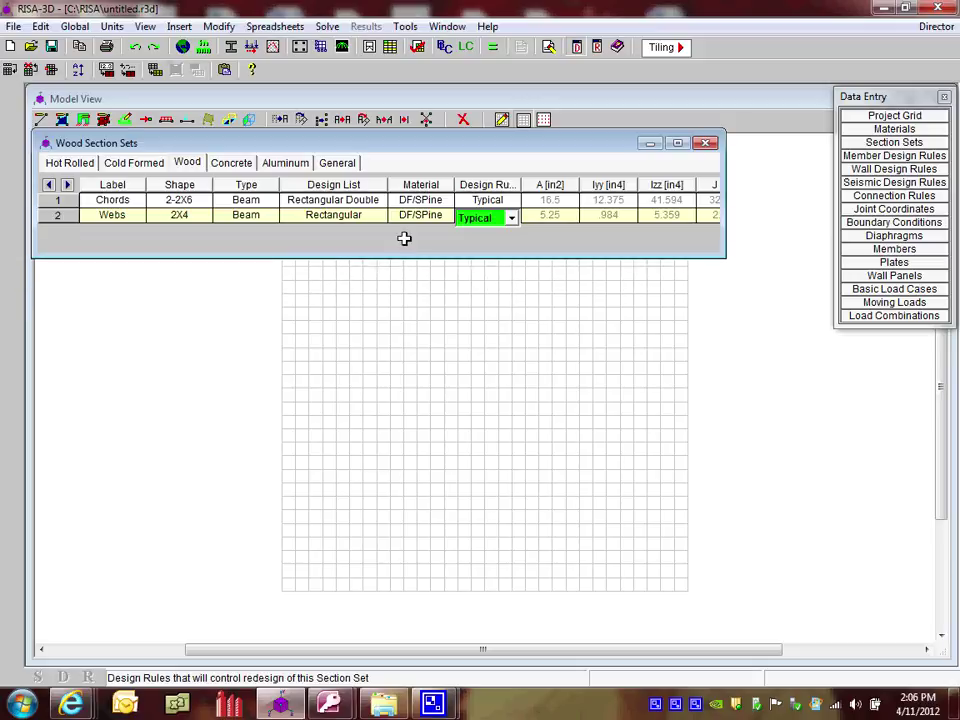
- Close the Wood Section Sets spreadsheet and pull down the Insert menu
click(707, 145)
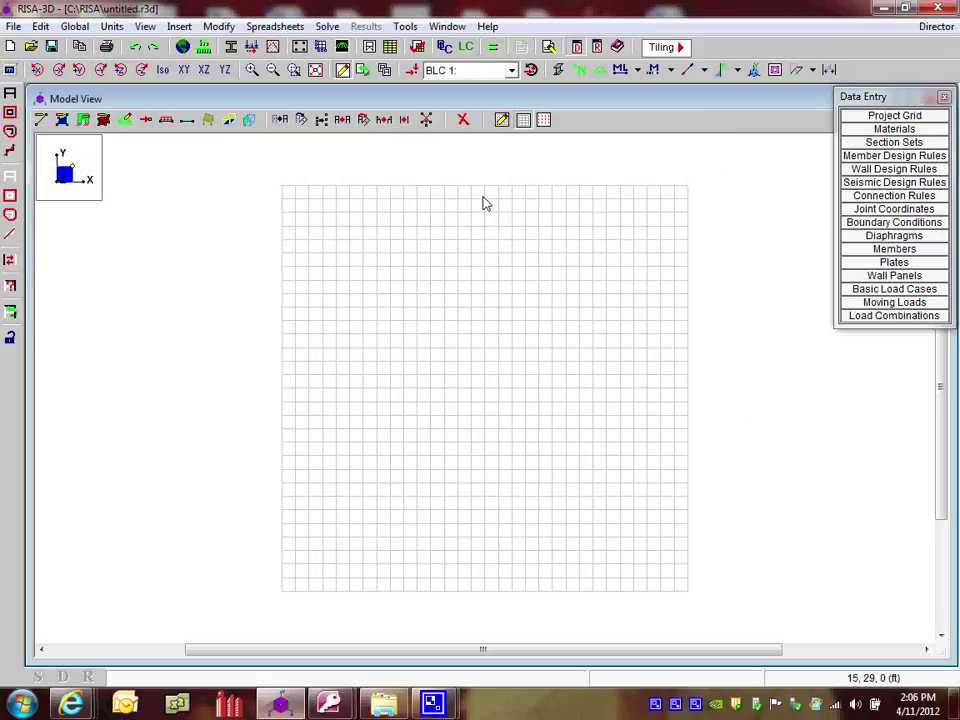
click(342, 48)
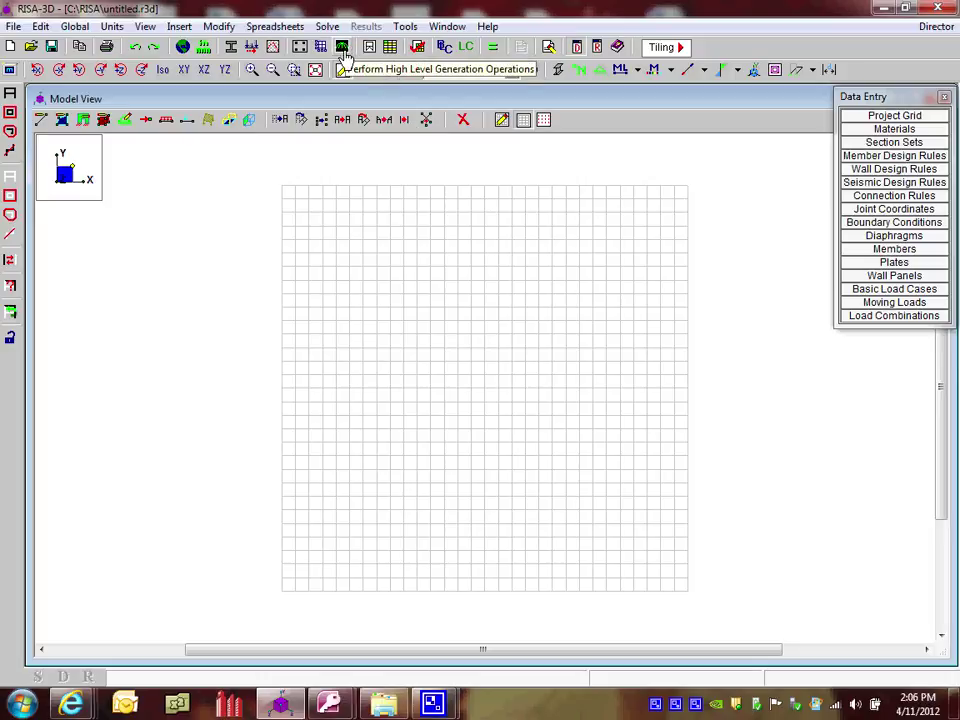
click(179, 26)
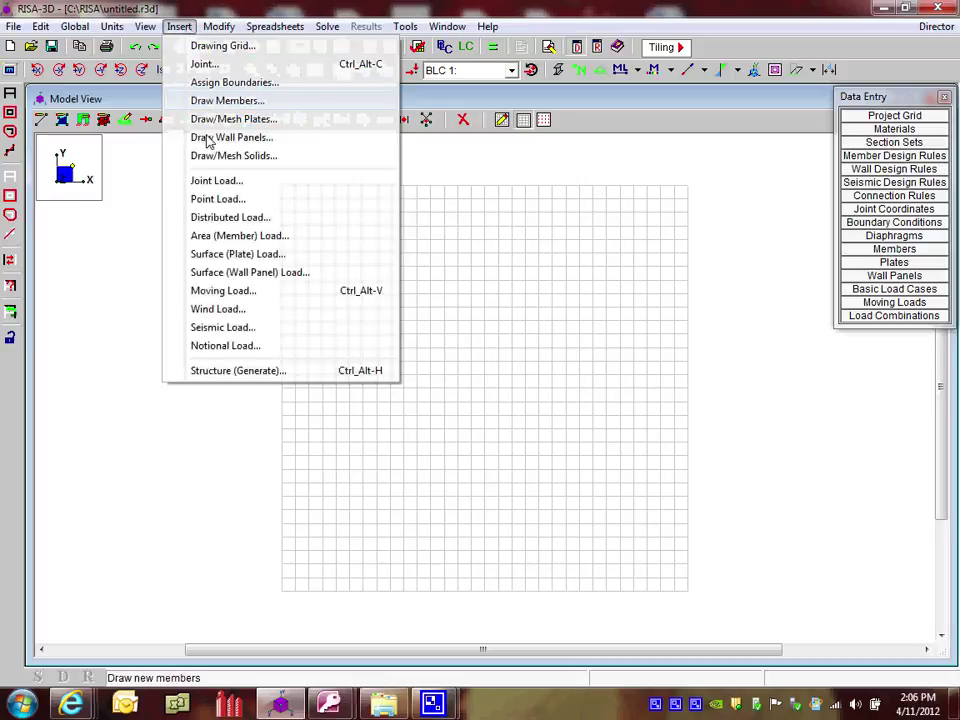
- Launch the General Truss generator from Insert > Structure (Generate) to bring up Truss Builder
click(262, 372)
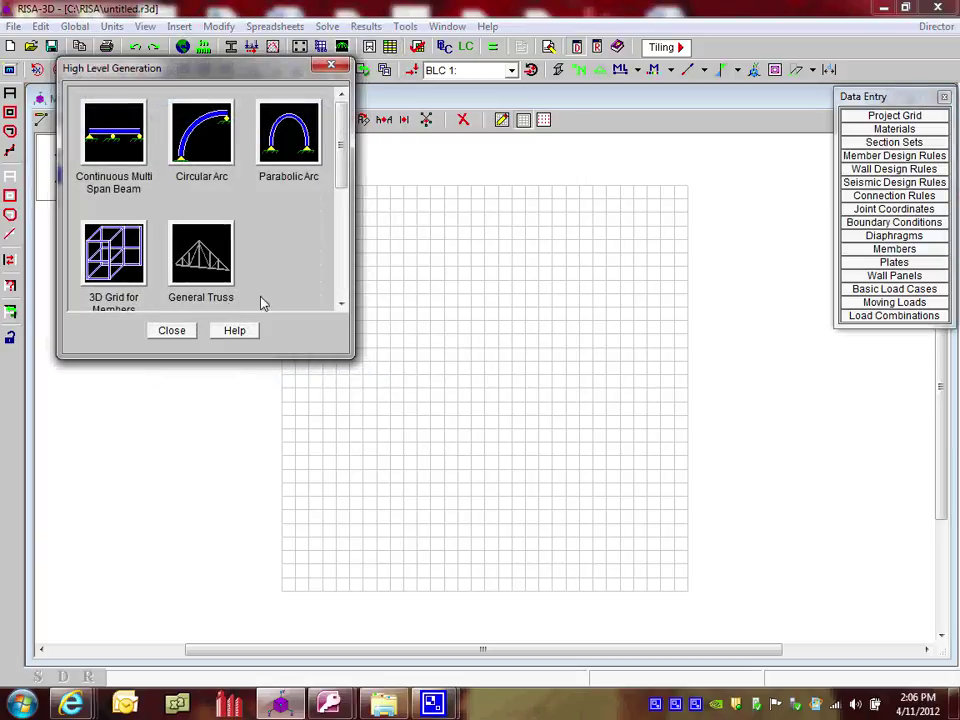
mouse_move(345, 140)
mouse_down()
mouse_move(343, 150)
mouse_move(344, 133)
mouse_up()
drag(340, 156, 354, 264)
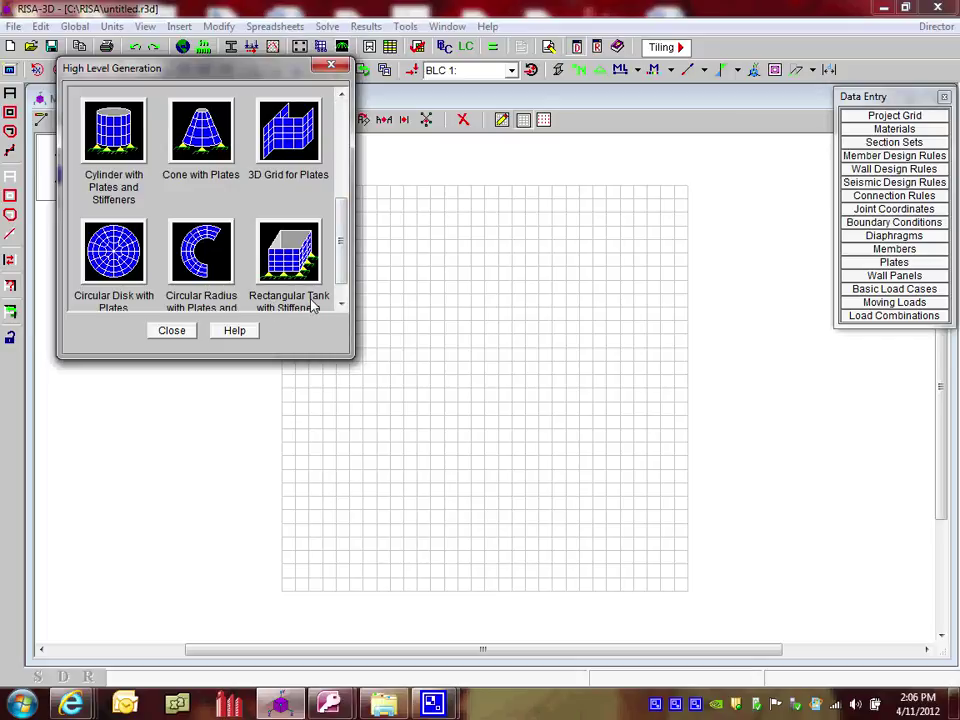
drag(339, 274, 342, 190)
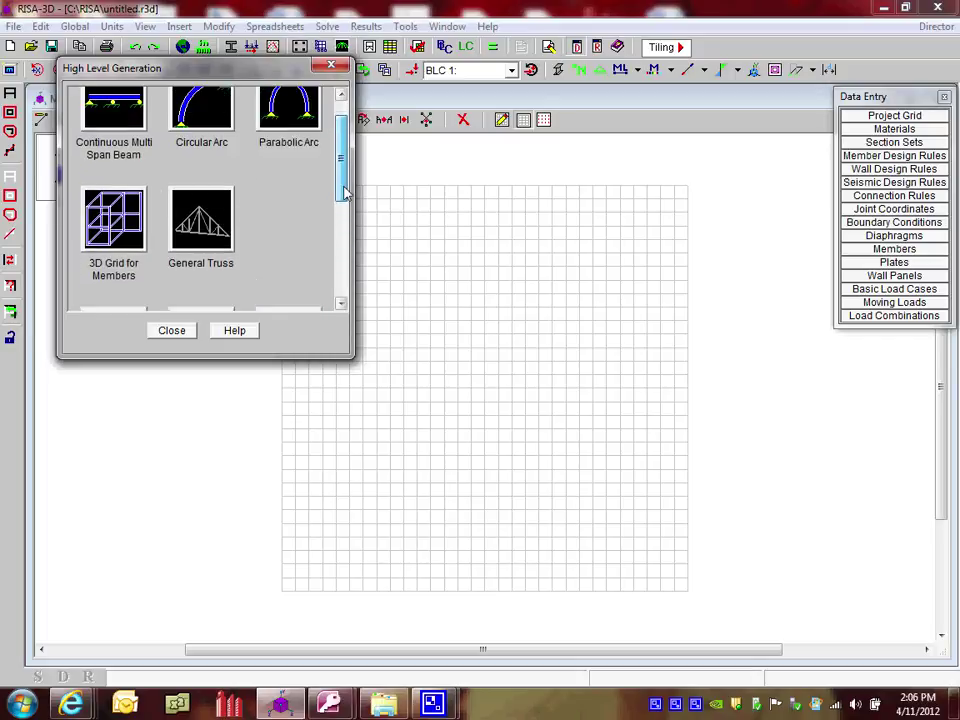
click(205, 250)
drag(378, 117, 398, 96)
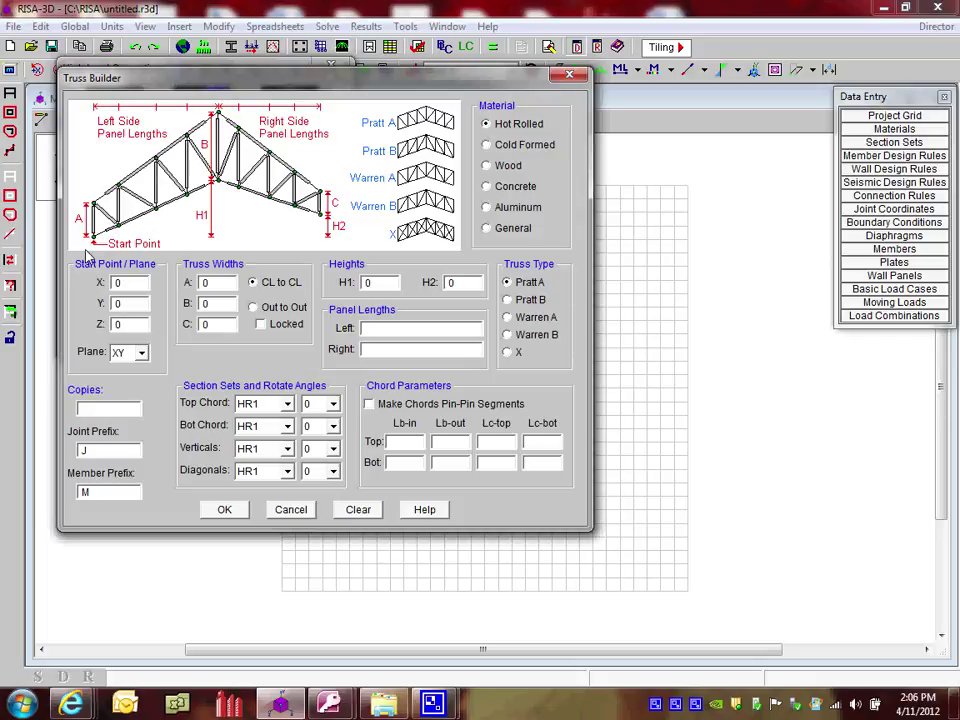
- Leave the start point at X, Y, Z = 0 and enter 8 for Truss Width B
click(135, 284)
click(120, 286)
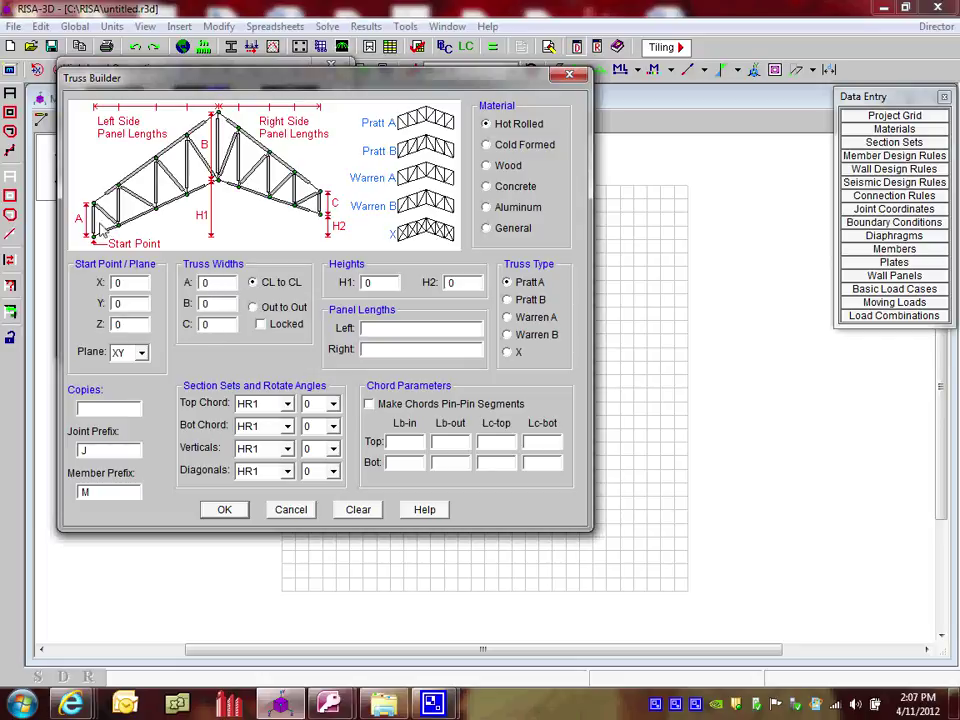
double_click(210, 283)
key(Tab)
text(8)
double_click(367, 283)
key(shift+Tab)
- Select Wood as the truss material and enter panel lengths 3,4,4 left and 4,4,3 right
click(501, 170)
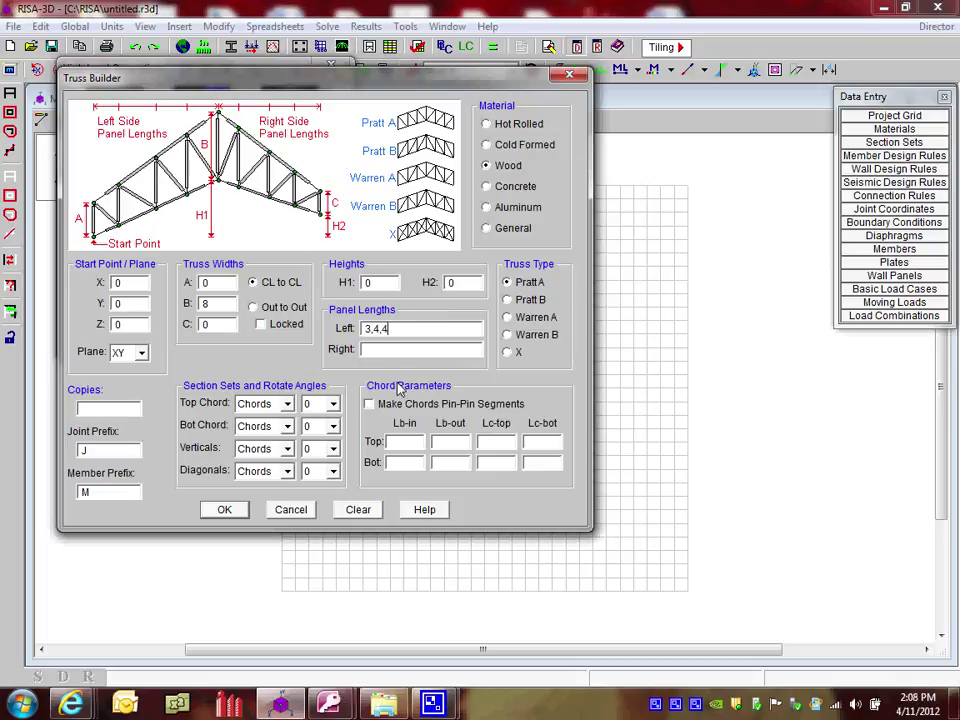
double_click(385, 328)
click(392, 349)
- Keep Chords for top and bottom chords and pick Webs for verticals and diagonals
click(280, 405)
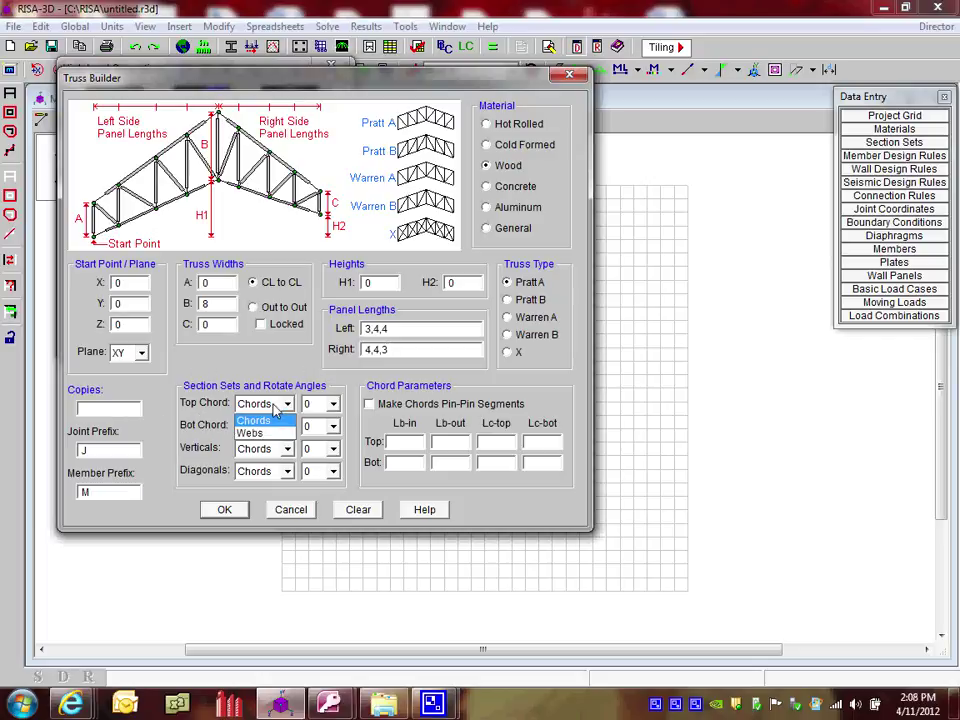
click(275, 410)
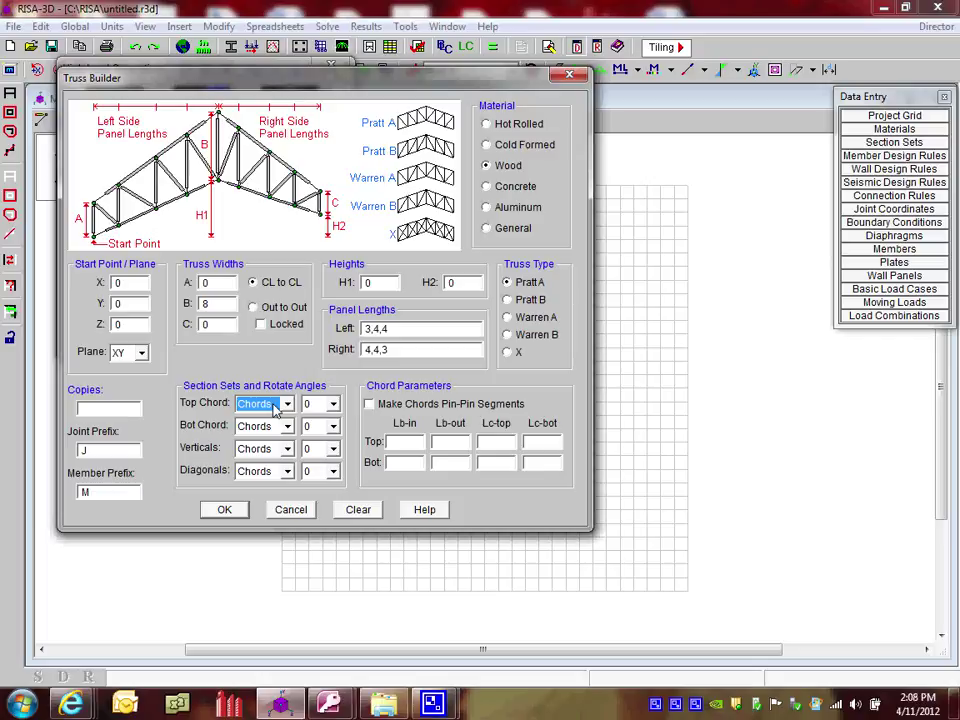
click(268, 454)
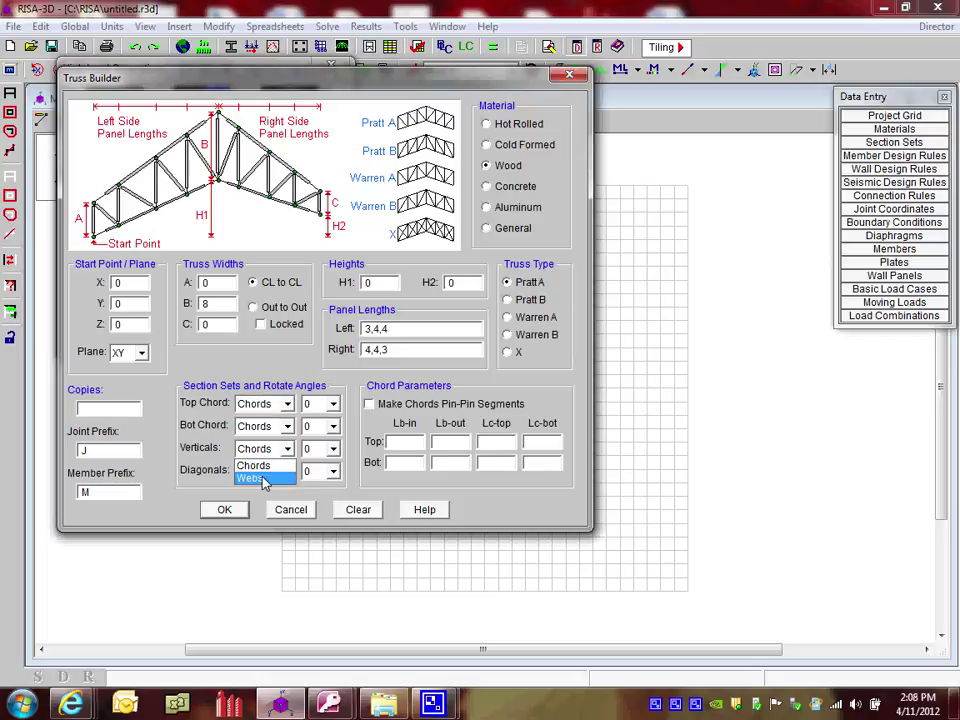
click(258, 478)
click(263, 474)
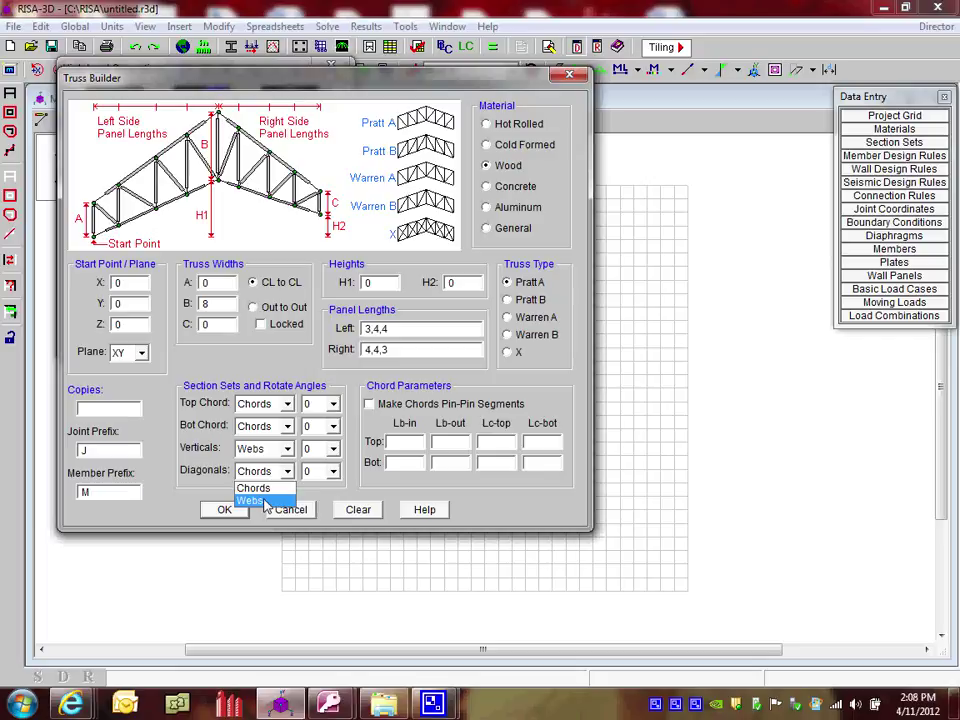
click(252, 501)
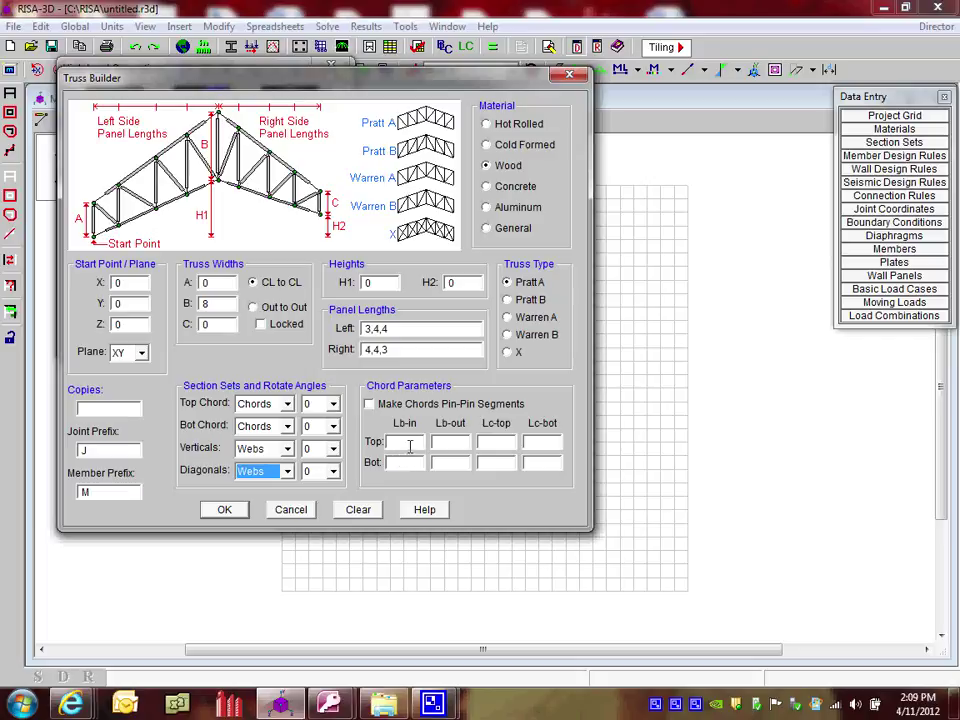
key(Tab)
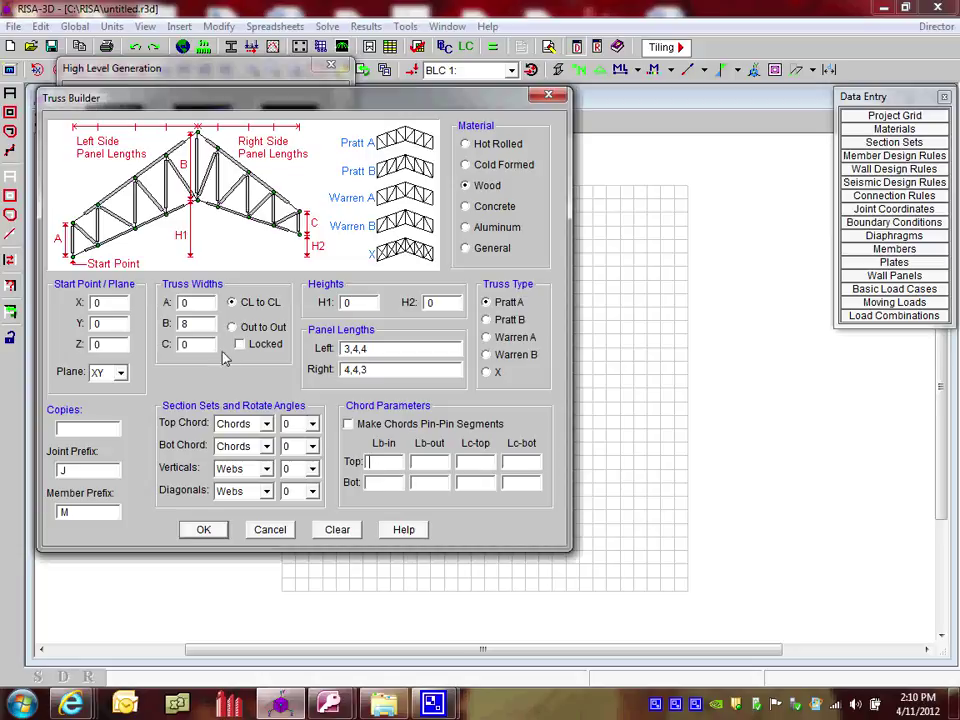
- Enter Segment for top and bottom chord Lb-in and 4 for top chord Lb-out
click(392, 344)
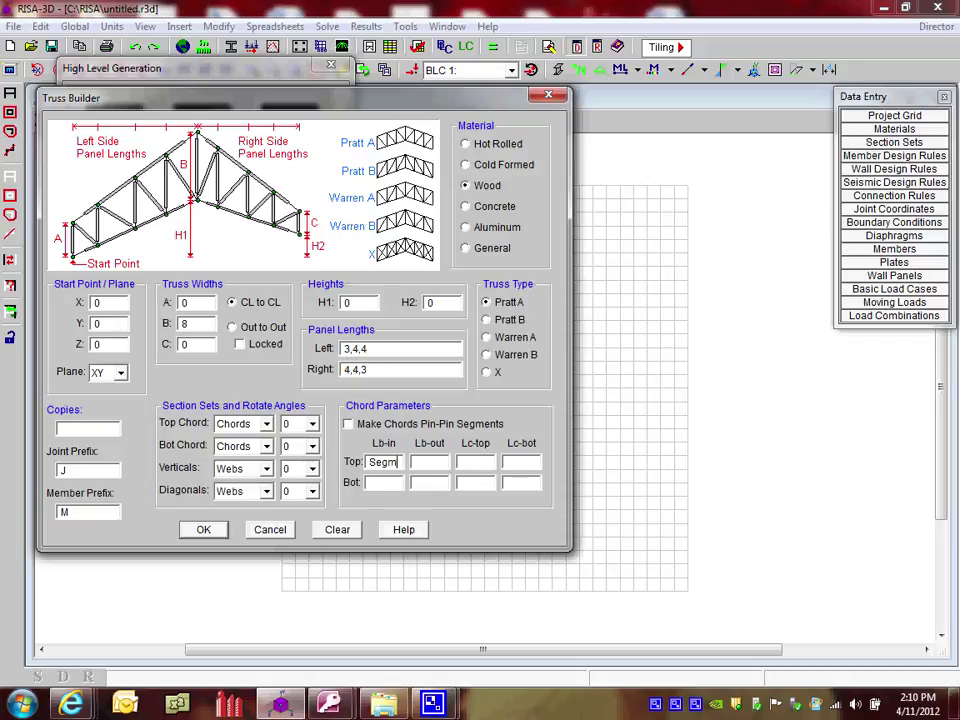
text(ent)
key(Tab)
text(Segmen)
click(437, 462)
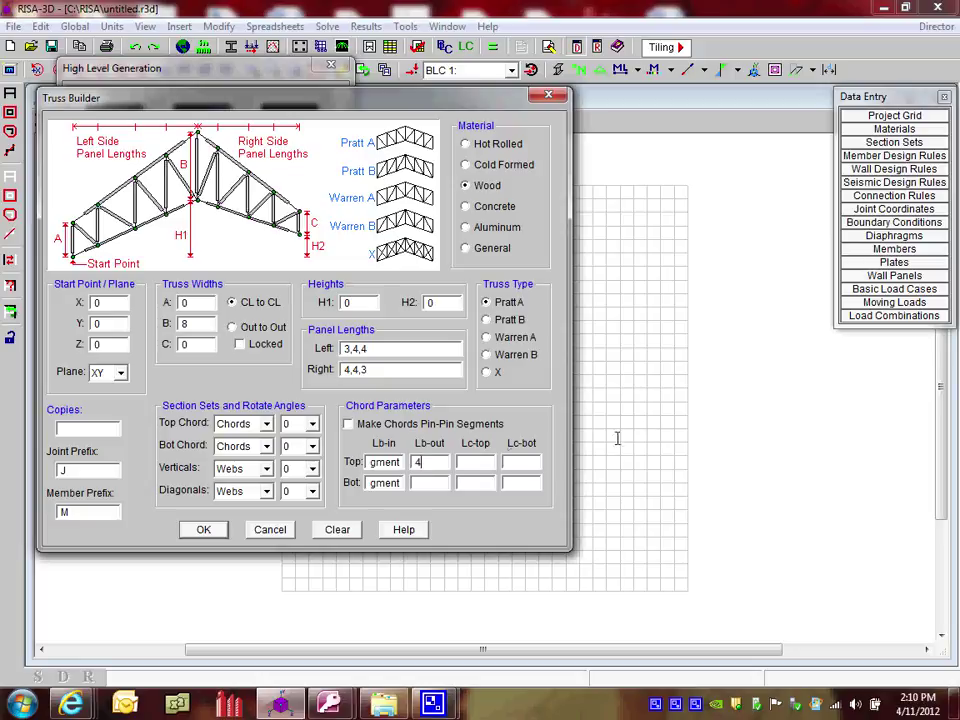
click(429, 481)
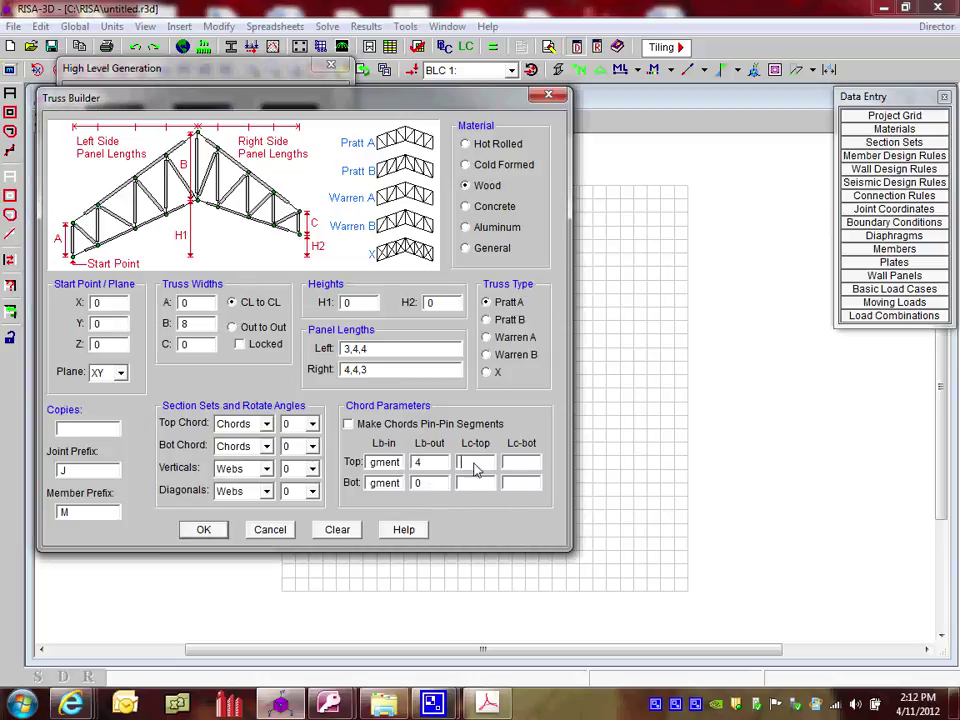
- Enter bottom Lb-out 0, top Lc-top 4, Segment for top Lc-bot and bottom Lc-top, and bottom Lc-bot 0
text(4)
text(Seg)
text(ment)
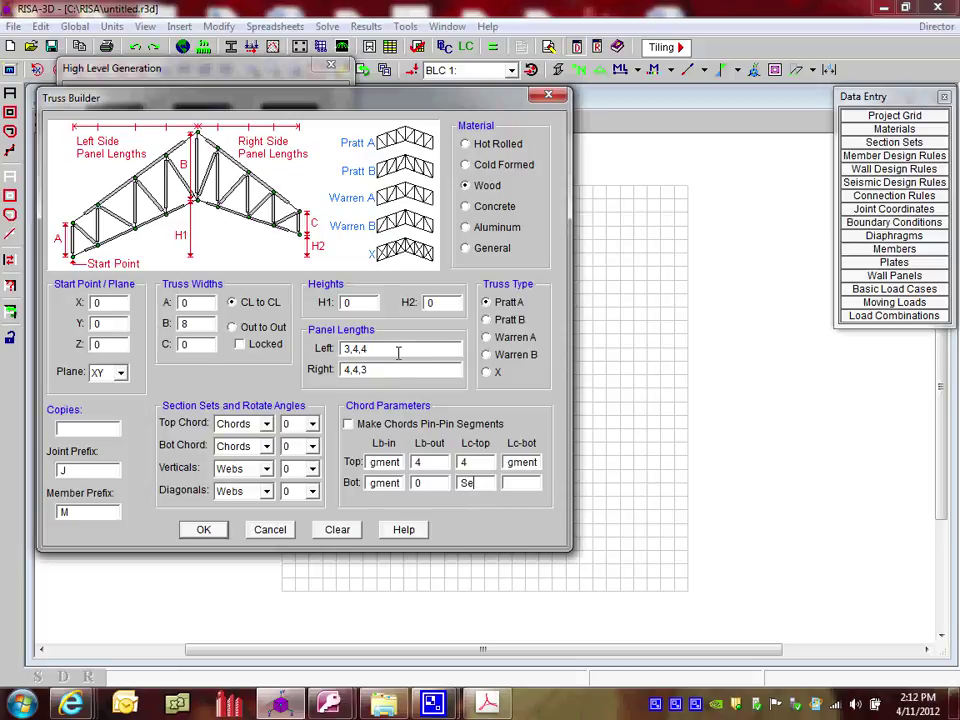
text(Segmen)
click(529, 485)
- Generate the Pratt truss, close the extra rotated model view, and zoom in on joints J1–J13
click(204, 532)
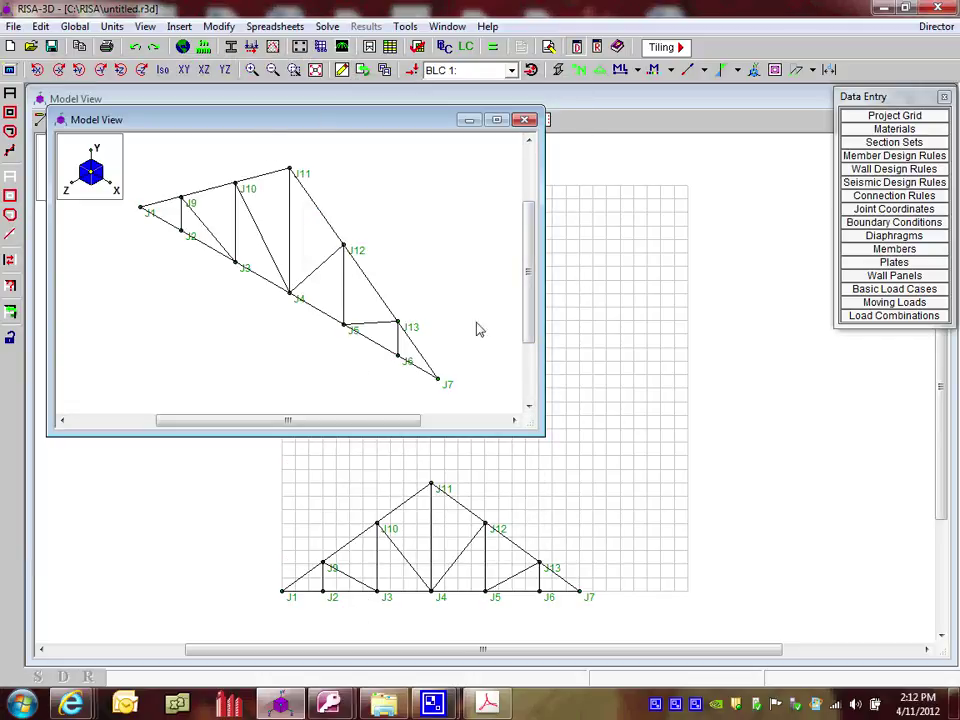
middle_drag(439, 317, 293, 257)
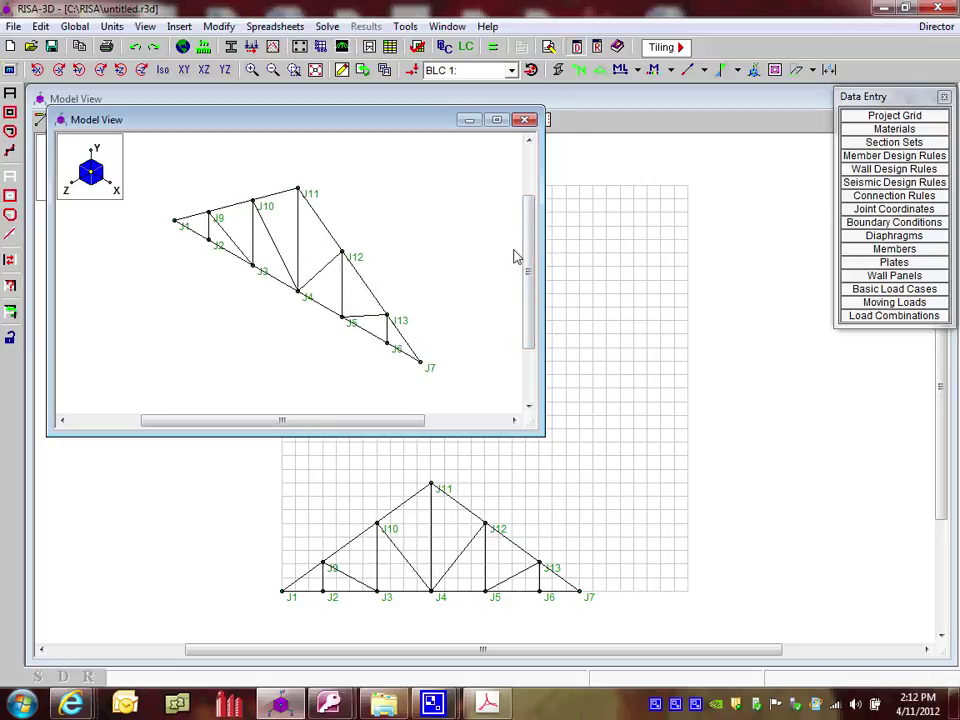
click(524, 120)
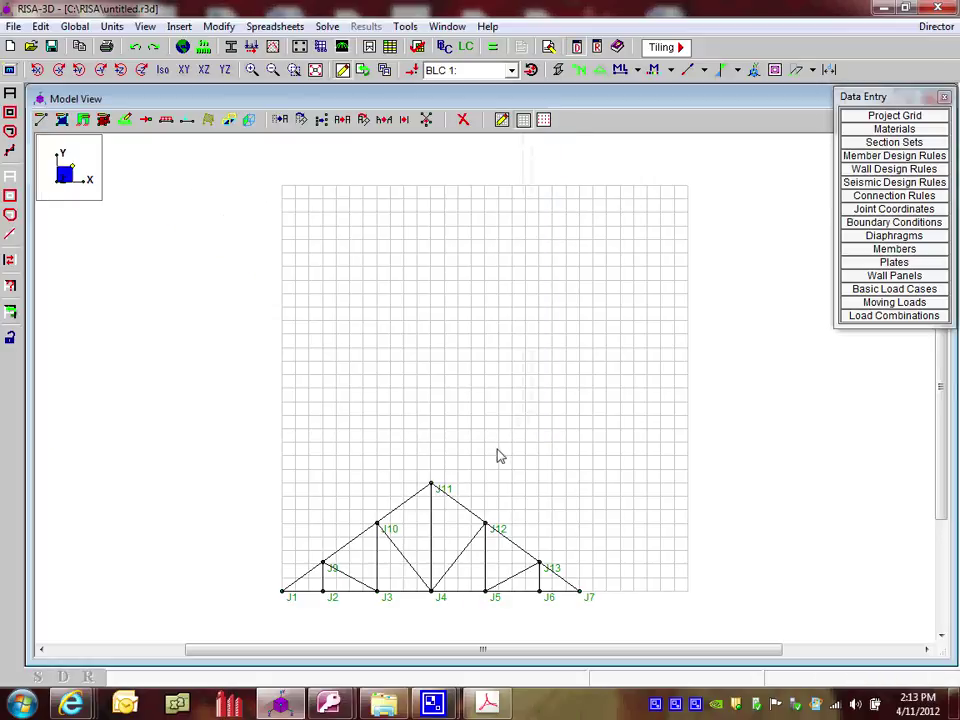
scroll(437, 471, up, 2)
scroll(440, 468, up, 1)
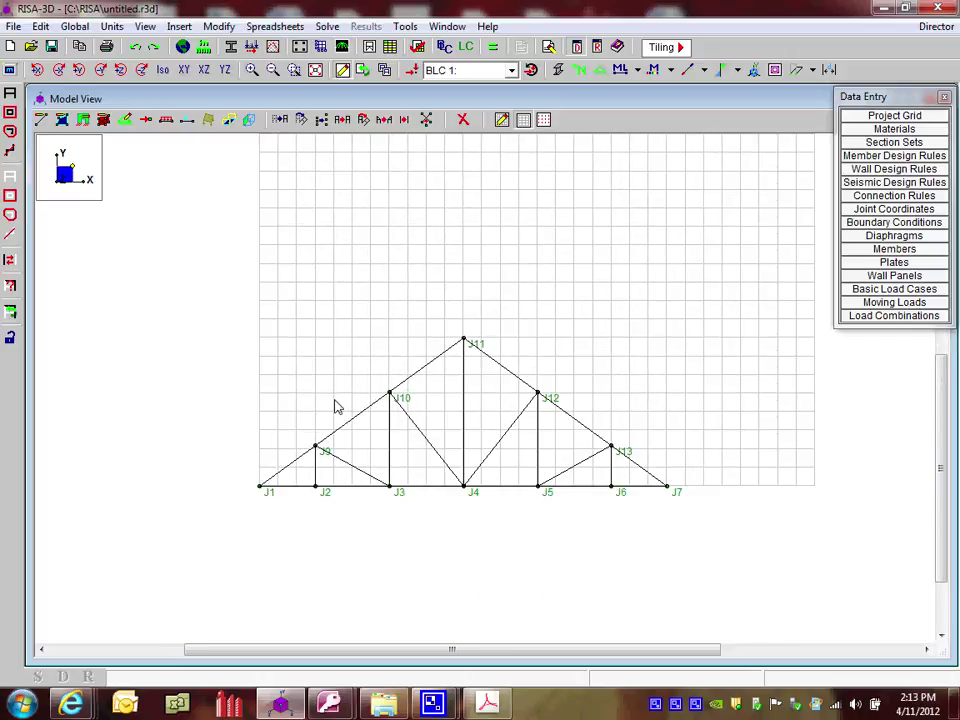
click(125, 128)
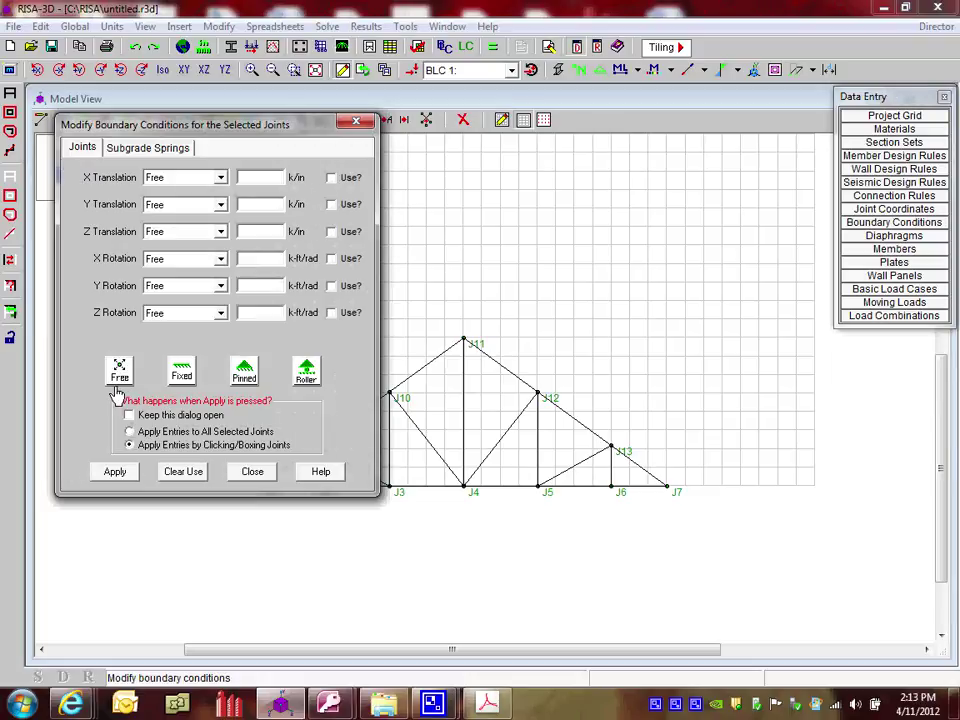
- Assign a pinned support to joint J1
click(247, 374)
click(116, 472)
click(259, 487)
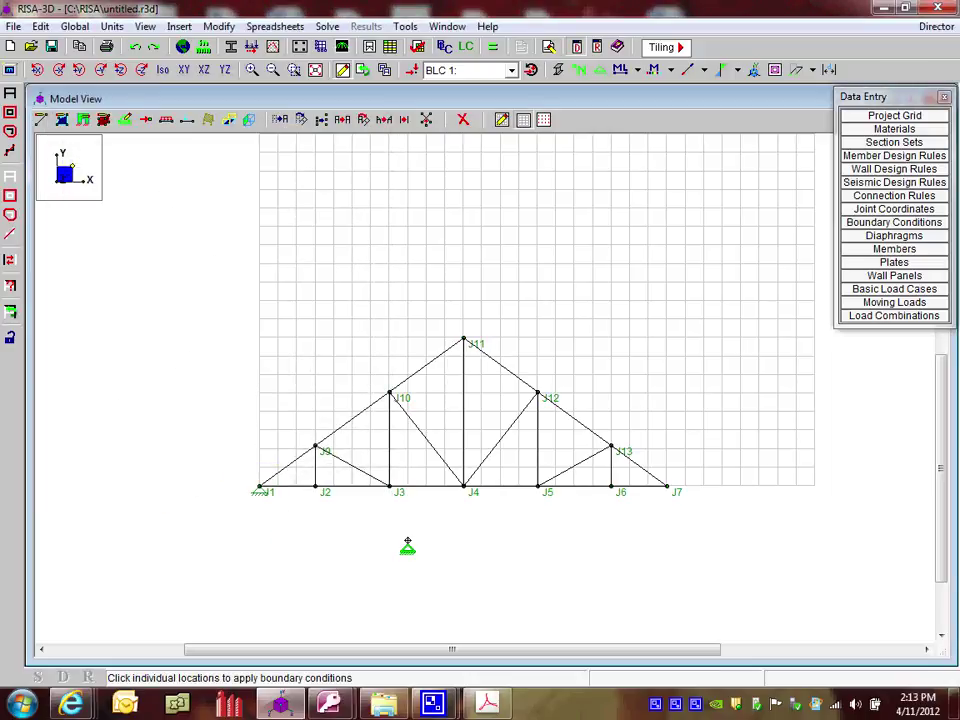
right_click(187, 315)
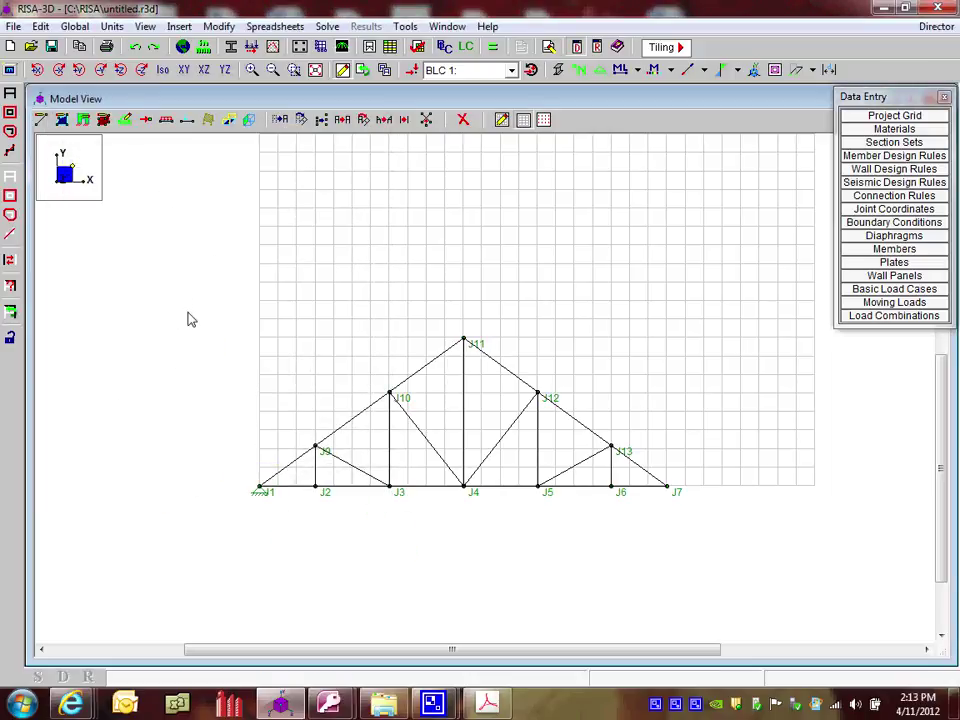
- Assign a roller support to joint J7
click(123, 121)
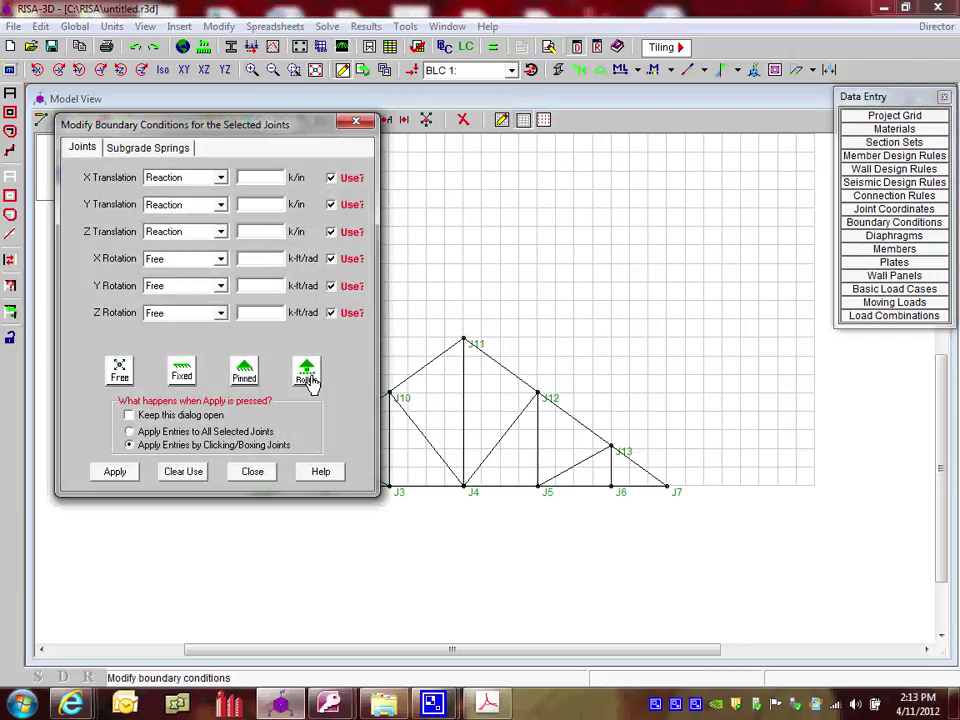
click(308, 378)
click(120, 473)
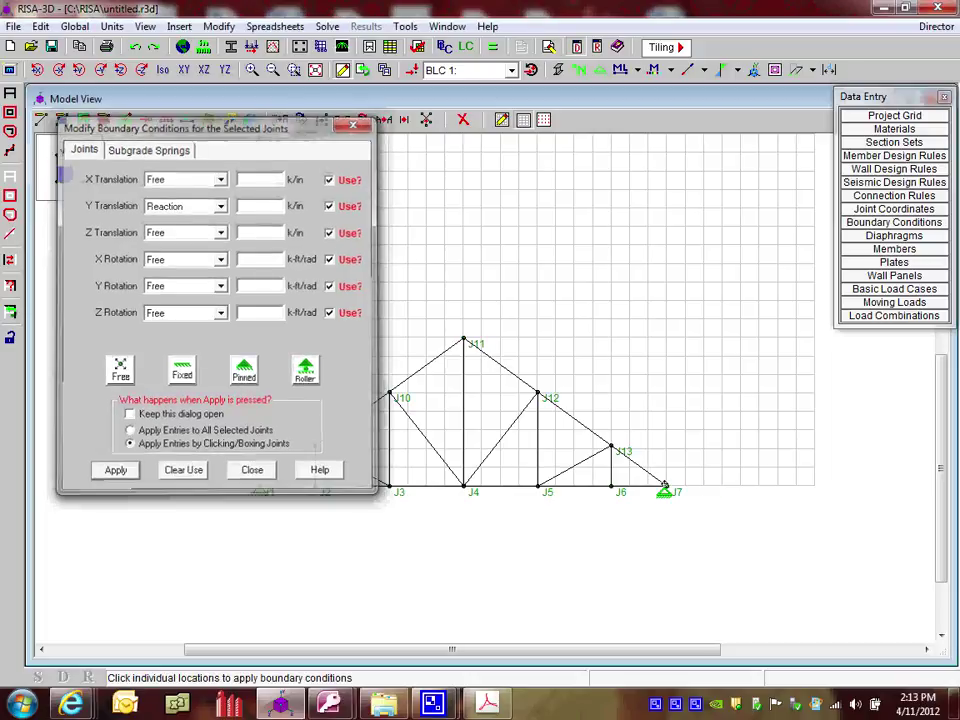
drag(656, 466, 700, 520)
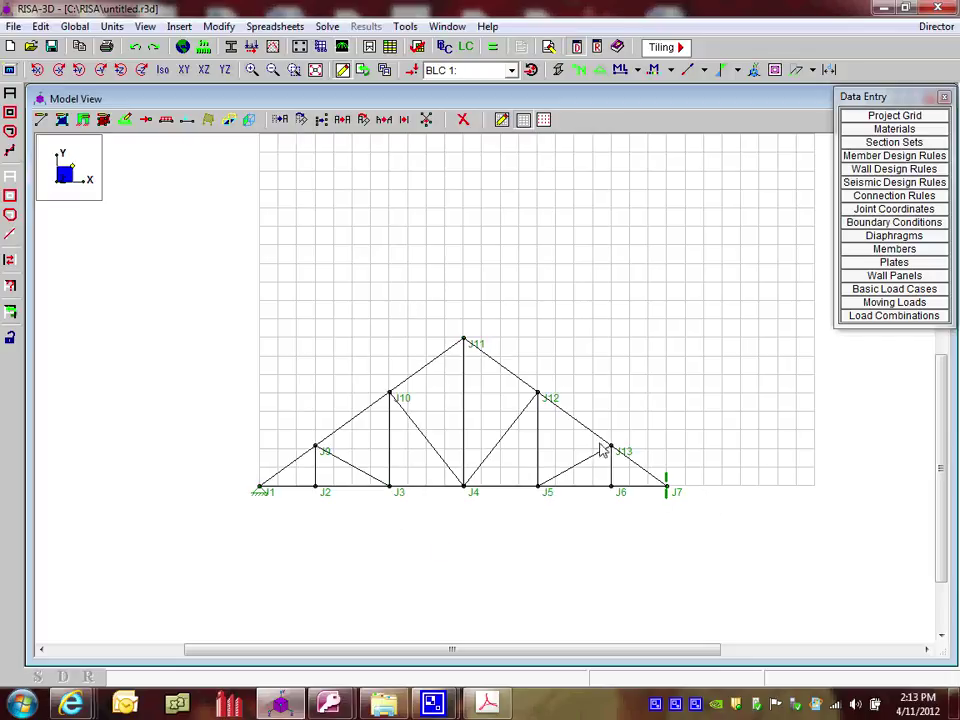
click(558, 70)
- Render the members as solid wood sections, inspect the truss in isometric, then return to the front XY view
click(558, 70)
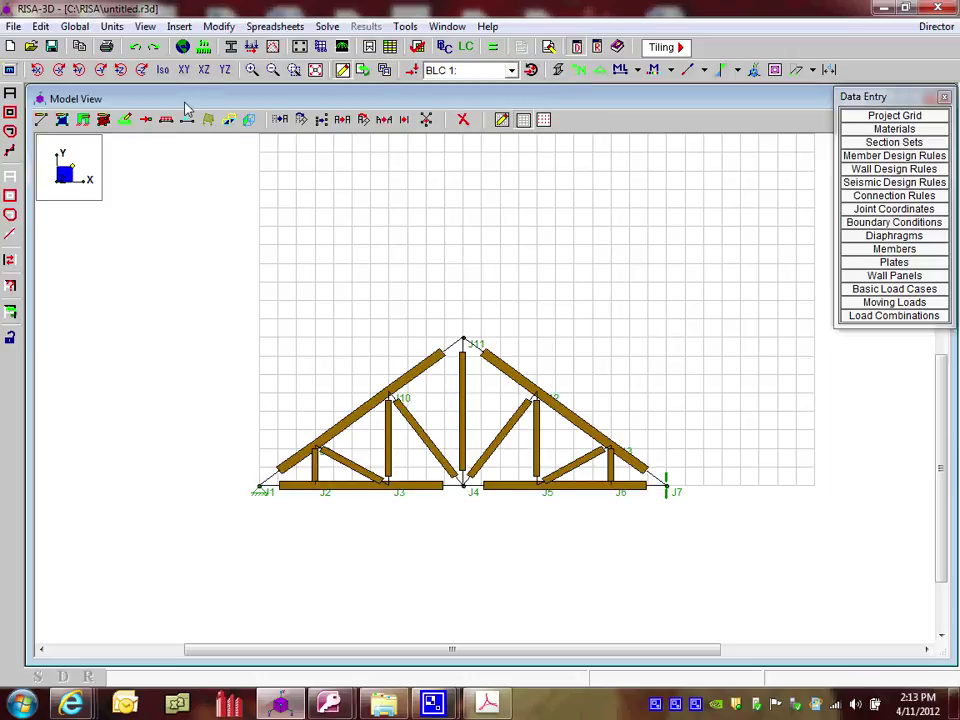
click(163, 70)
shift+middle_drag(553, 358, 540, 349)
scroll(407, 302, up, 5)
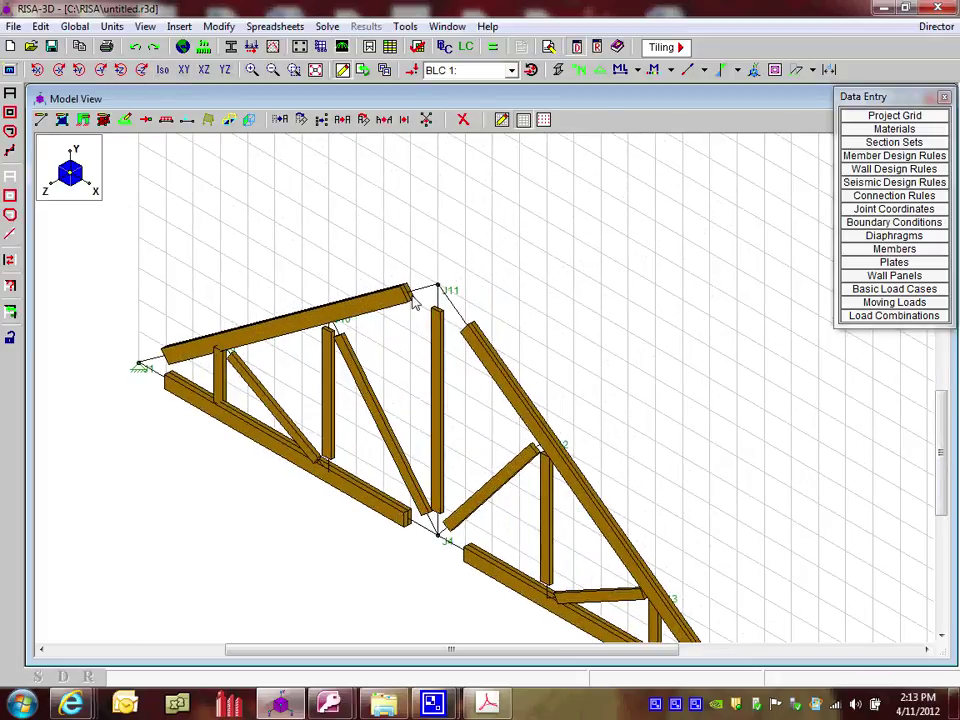
scroll(338, 322, down, 3)
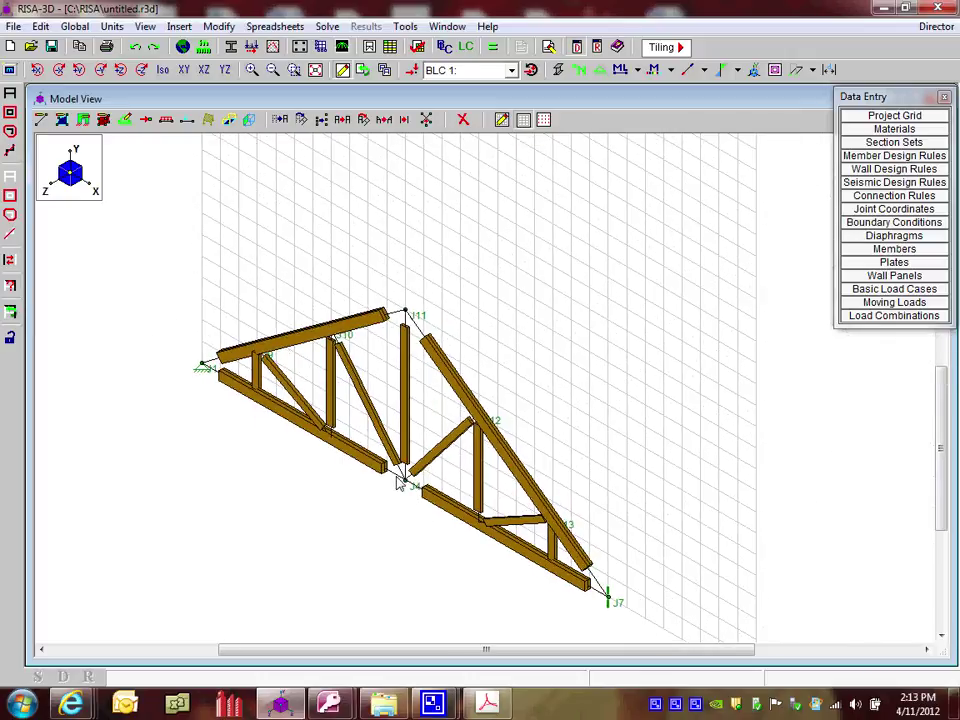
click(184, 70)
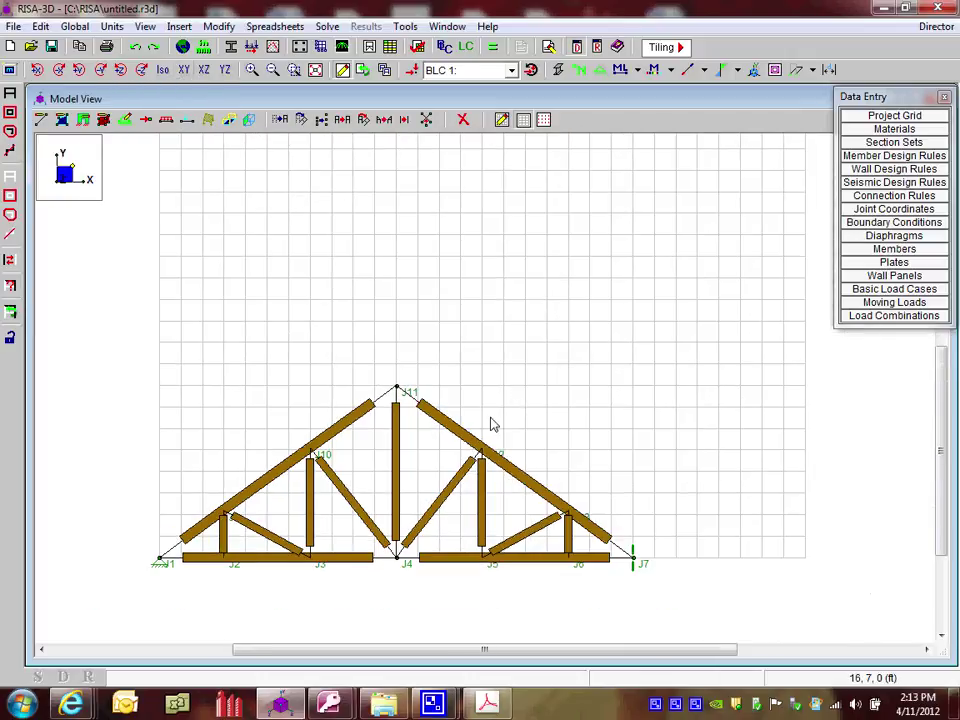
scroll(491, 422, up, 3)
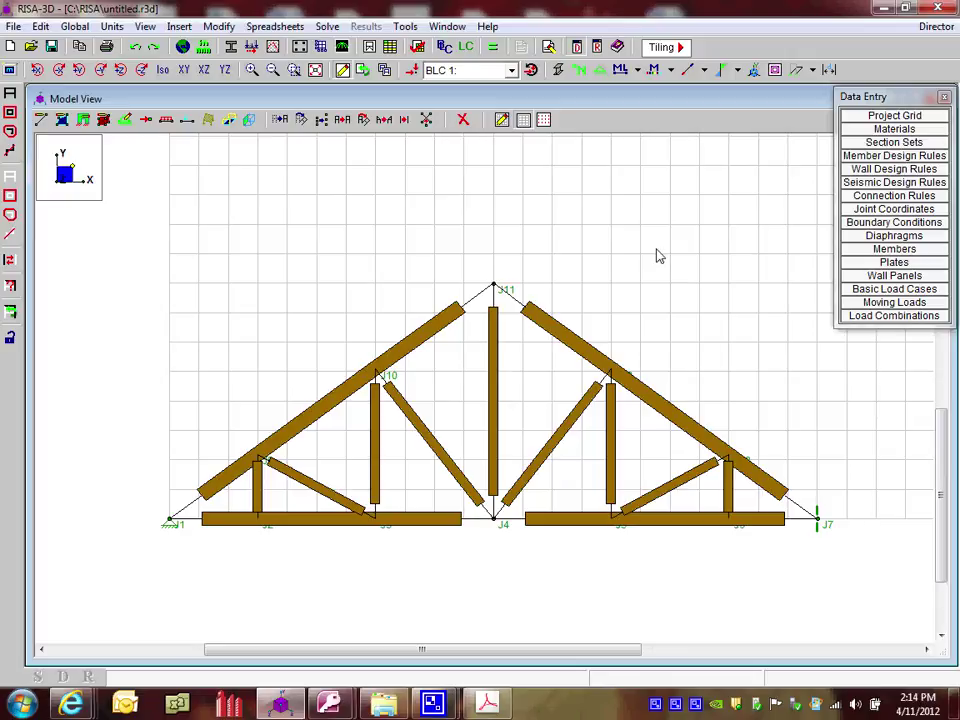